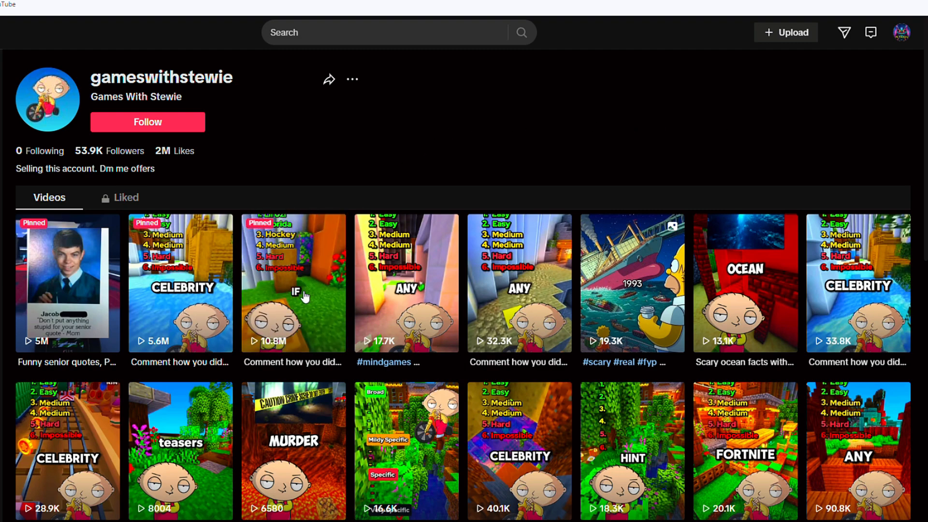
# Step: Open the pinned TikTok video with 10.8M views and paste its link into the SnapTik downloader
pyautogui.click(290, 340)
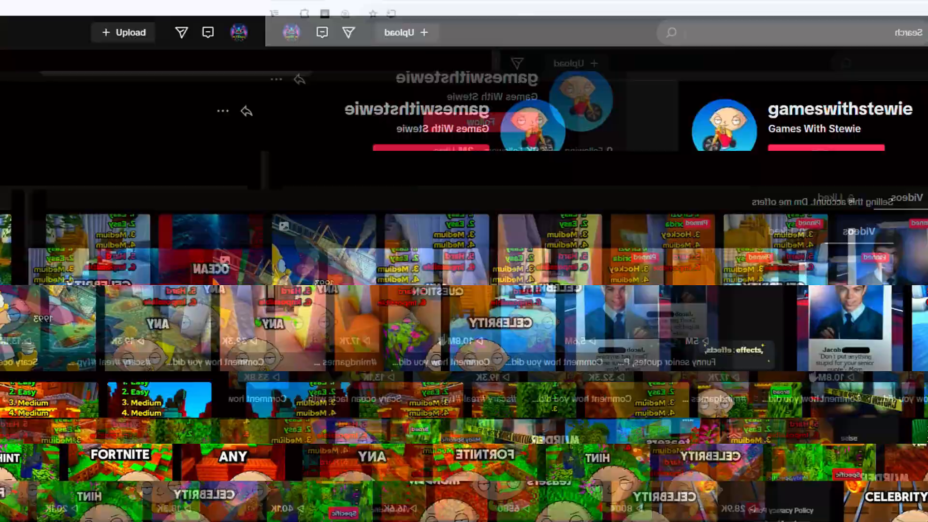
pyautogui.click(198, 14)
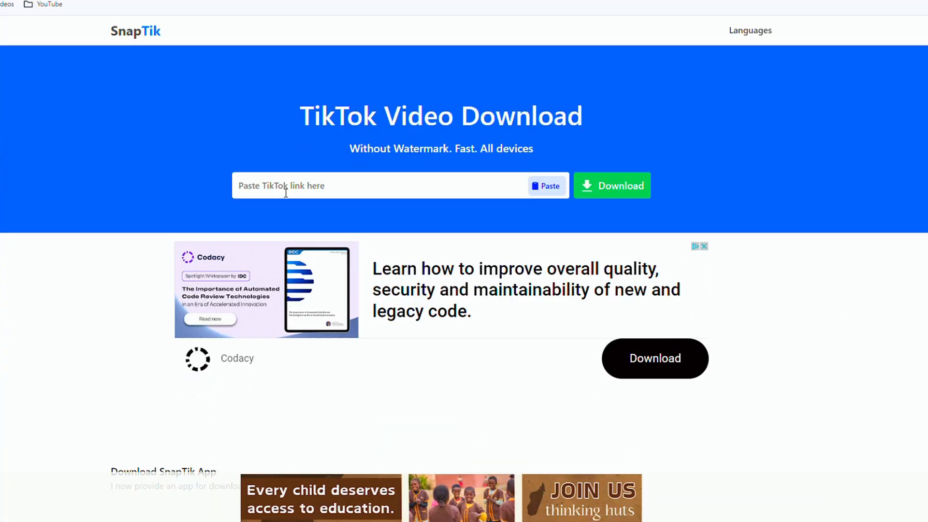
pyautogui.click(286, 193)
pyautogui.hotkey('ctrl', 'v')
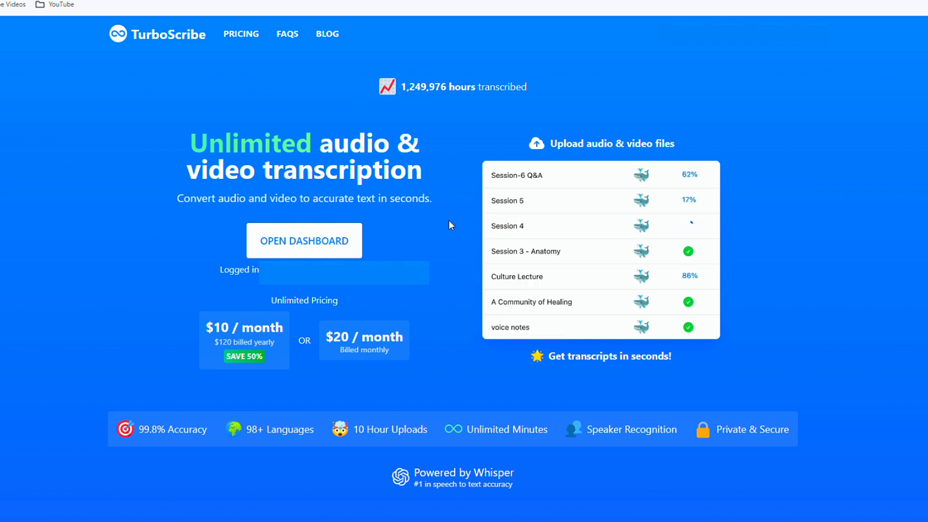
# Step: Upload Snaptik.app_7350354180864838954.mp4 to the TurboScribe dashboard and transcribe it in English with the Whale mode
pyautogui.click(331, 242)
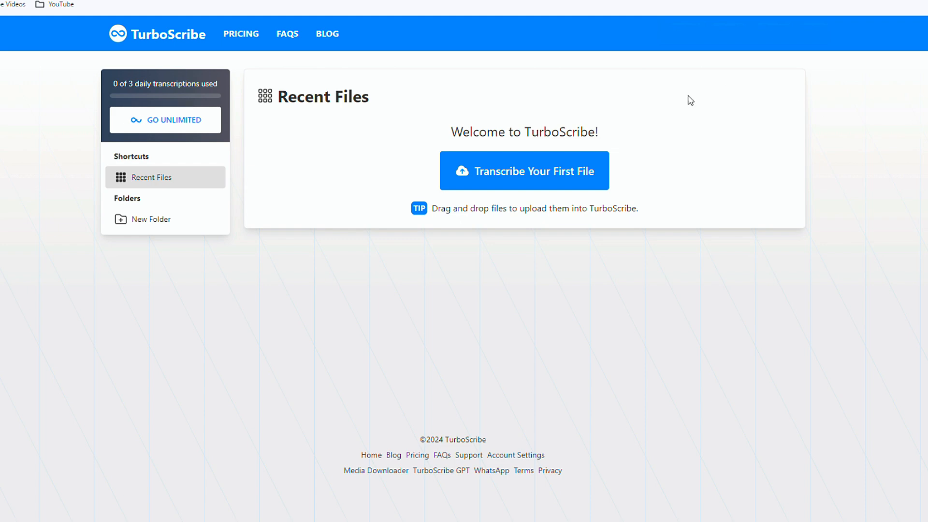
pyautogui.click(536, 178)
pyautogui.click(449, 236)
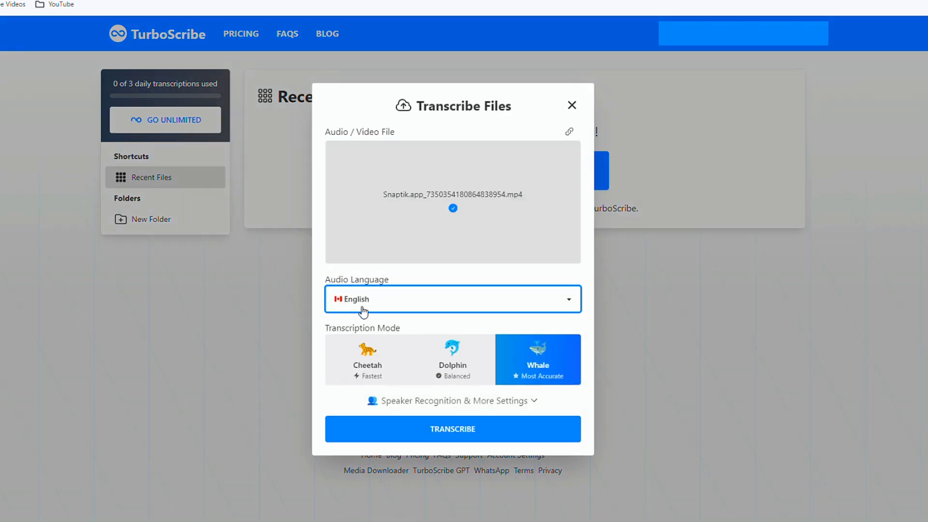
pyautogui.click(458, 432)
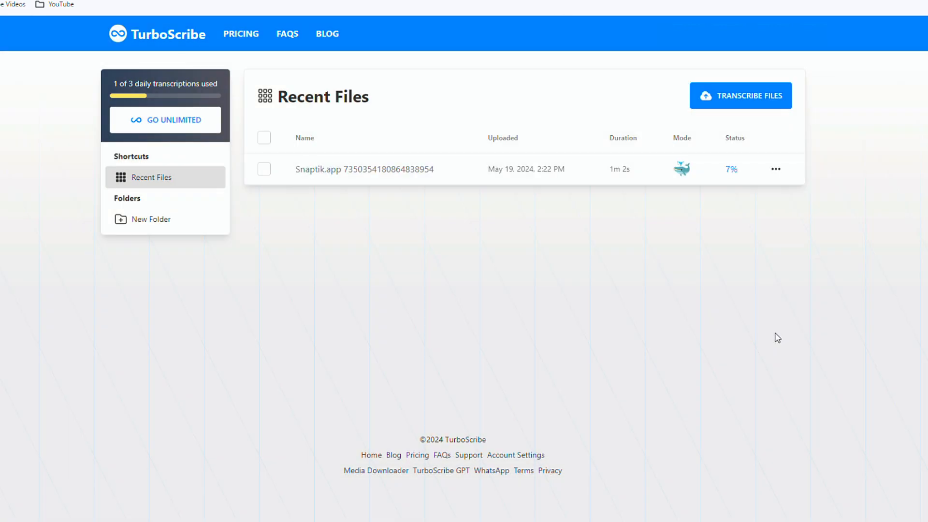
# Step: Export the transcript of the Snaptik video as a TXT file without section timestamps
pyautogui.click(776, 169)
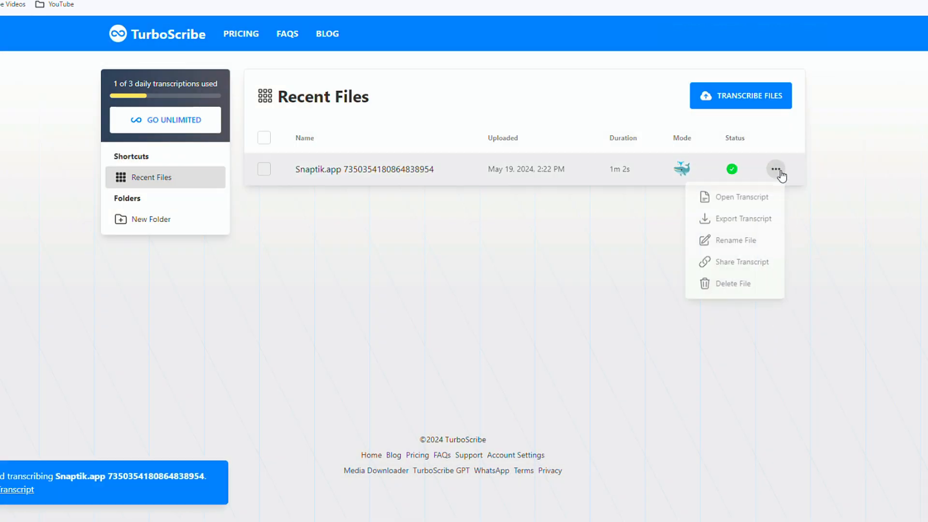
pyautogui.click(742, 222)
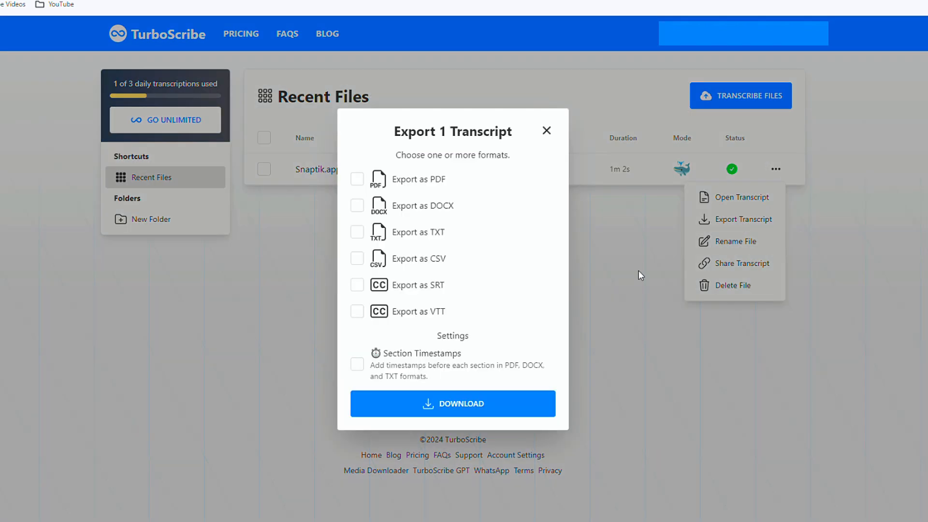
pyautogui.click(377, 233)
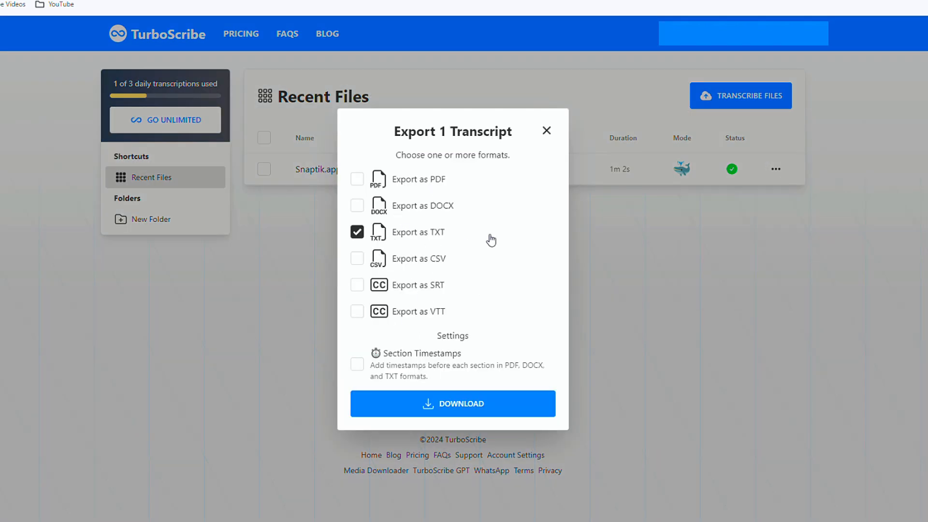
pyautogui.click(453, 403)
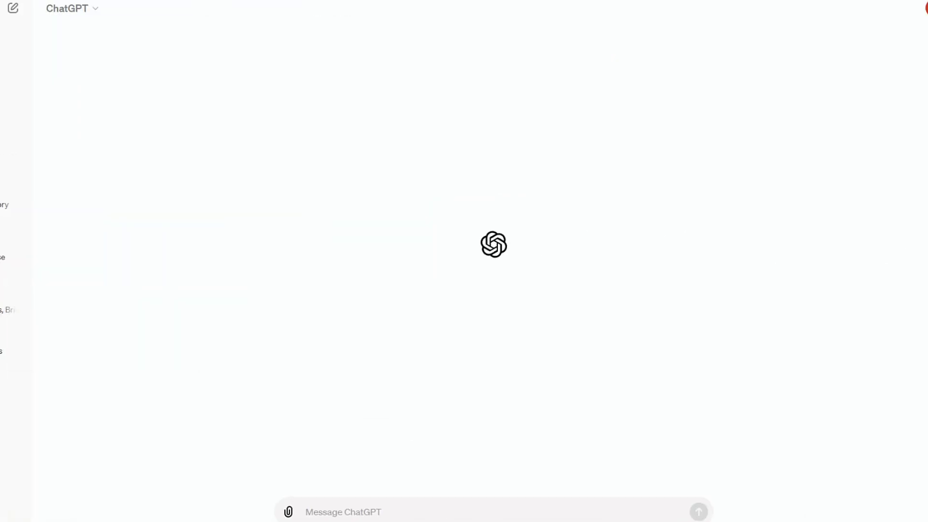
# Step: Copy the quiz text from the transcript and send it to ChatGPT with the prompt "rewrite this:"
pyautogui.moveTo(4, 71); pyautogui.dragTo(729, 244)
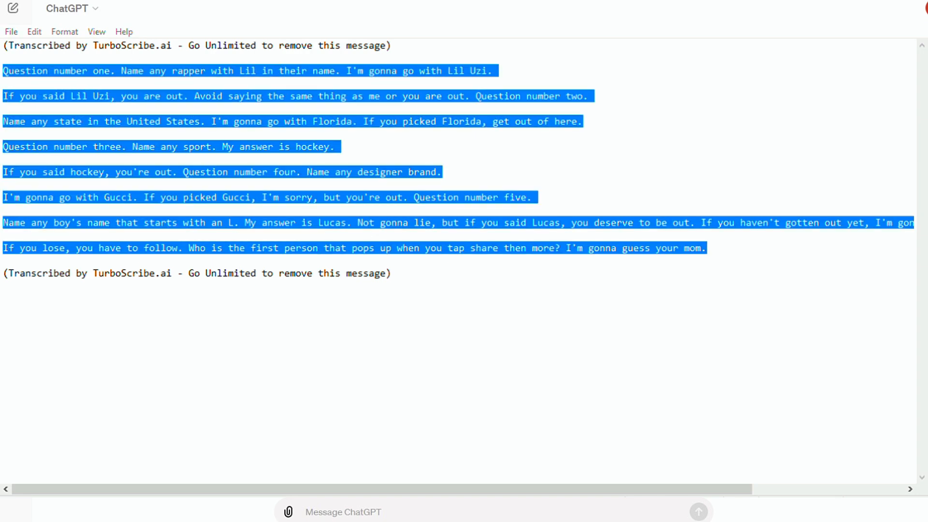
pyautogui.click(331, 489)
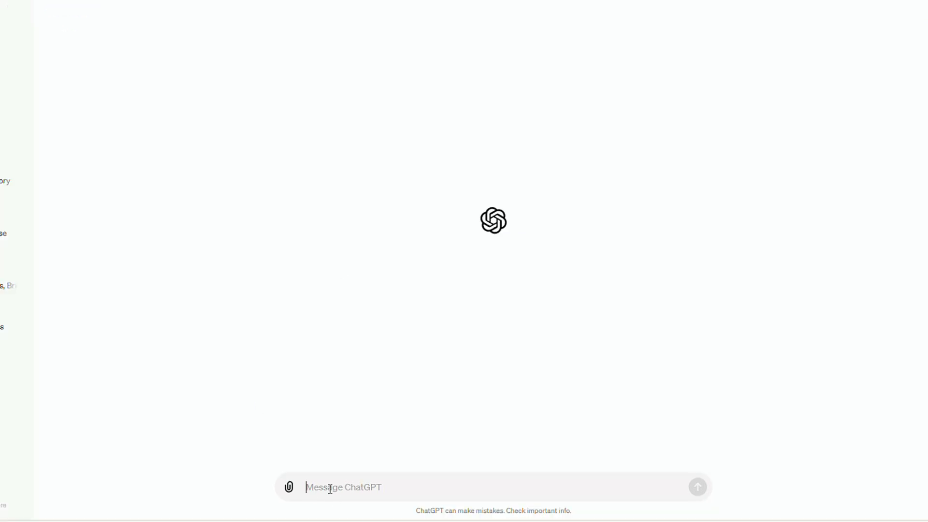
pyautogui.write('rewrite this')
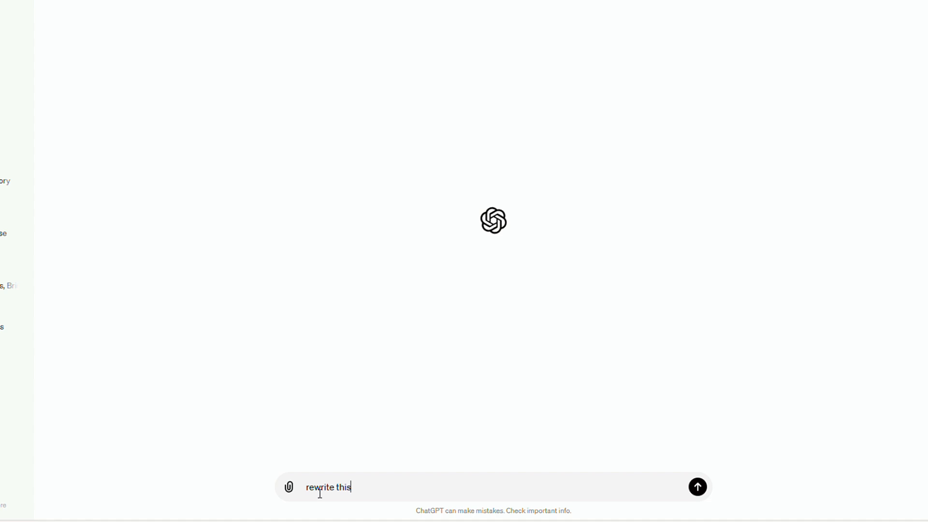
pyautogui.write(':')
pyautogui.write("Question number one. Name any rapper with Lil in their name. I'm gonna go with Lil Uzi. If you said Lil Uzi, you are out. Avoid saying the same thing as me or you are out. Question number two. Name any state in the United States. I'm gonna go with Florida. If you picked Florida, get out of here. Question number three. Name any sport. My answer is hockey. If you said hockey, you're out. Question number four. Name any designer brand. I'm gonna go with Gucci. If you picked Gucci, I'm sorry, but you're out. Question number five. Name any boy's name that starts with an L. My answer is Lucas. Not gonna lie, but if you said Lucas, you deserve to be out. If you haven't gotten out yet, I'm gonna make this one extremely hard. If you lose, you have to follow. Who is the first person that pops up when you tap share then more? I'm gonna guess your mom.")
pyautogui.press('Return')
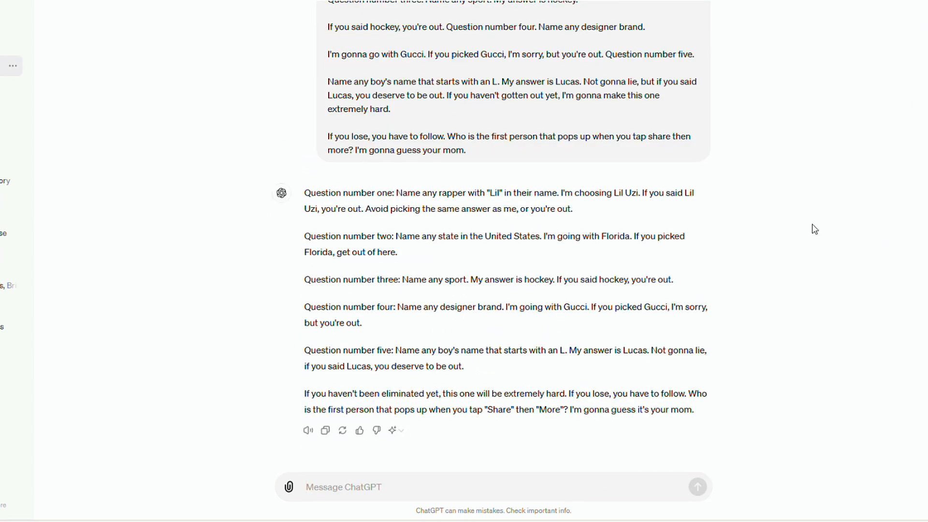
# Step: Copy ChatGPT's rewritten quiz and send the follow-up request "can you rewrite a similar as this example"
pyautogui.moveTo(304, 193); pyautogui.dragTo(725, 410)
pyautogui.scroll(2, 411, 131)
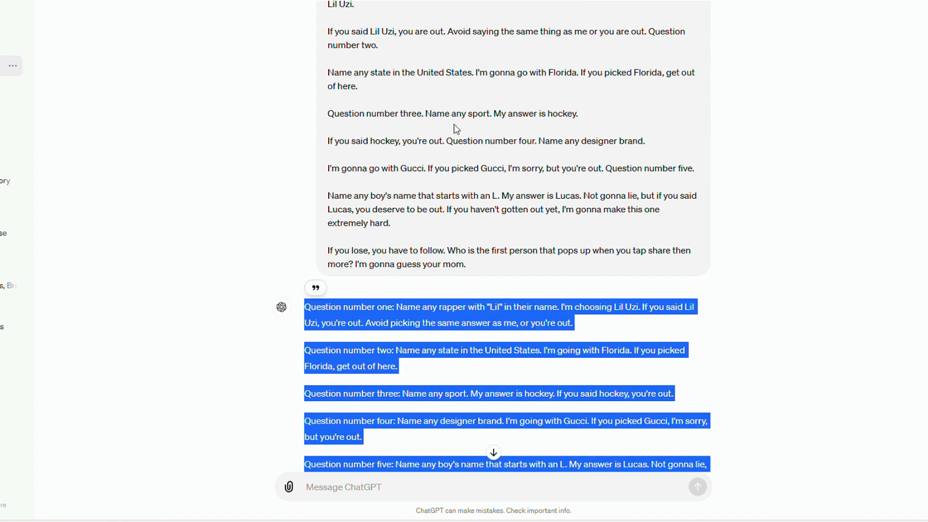
pyautogui.scroll(-2, 340, 497)
pyautogui.click(340, 497)
pyautogui.write('can you rewrite a similar as this example')
pyautogui.press('Return')
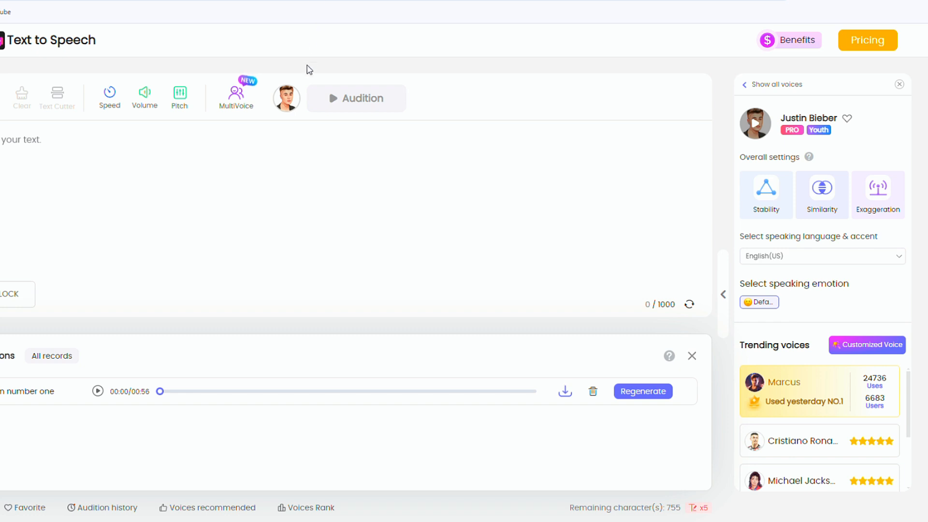
# Step: Browse the text-to-speech voice list and preview the Justin Bieber, Michael Jackson, Donald Trump and Taylor Swift voices
pyautogui.click(294, 110)
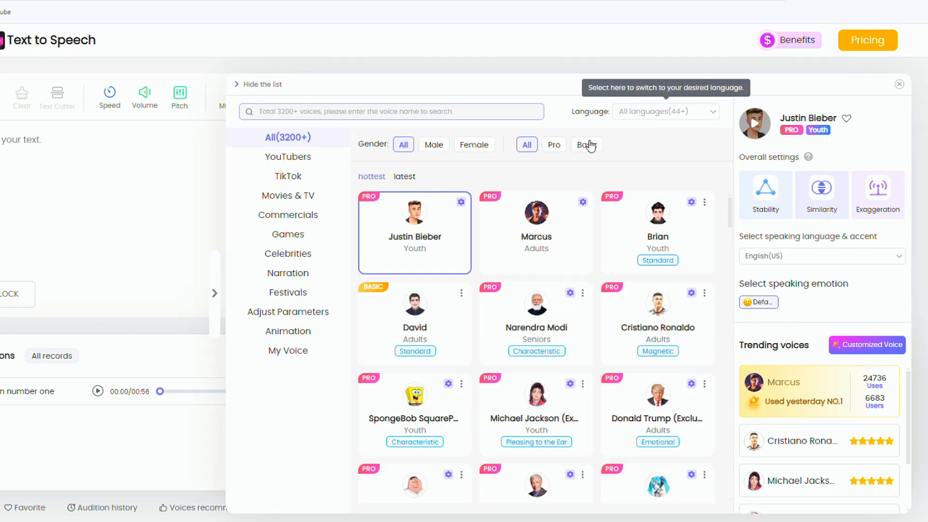
pyautogui.moveTo(634, 349)
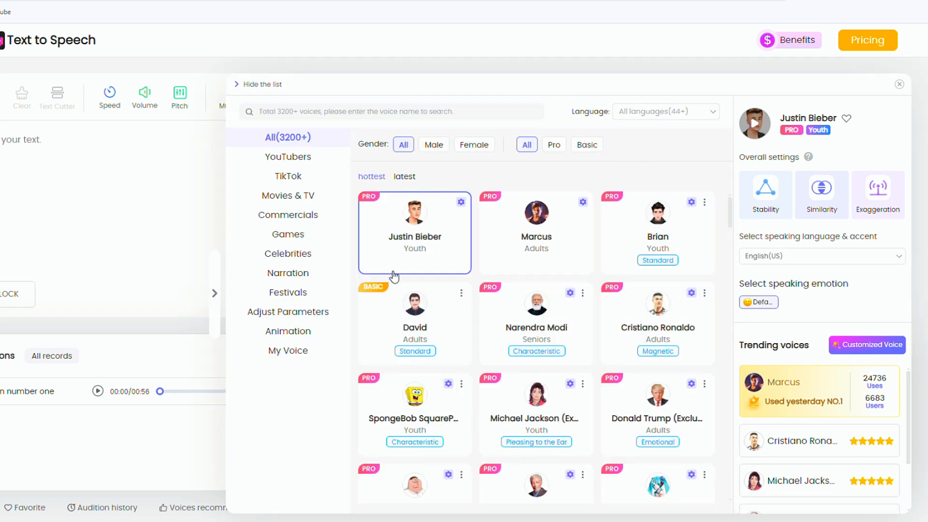
pyautogui.moveTo(421, 237)
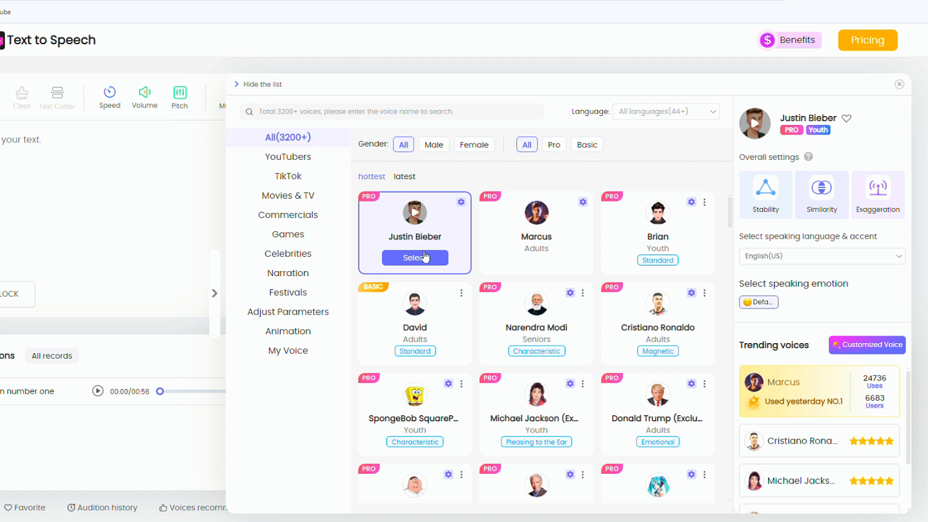
pyautogui.click(417, 218)
pyautogui.click(536, 401)
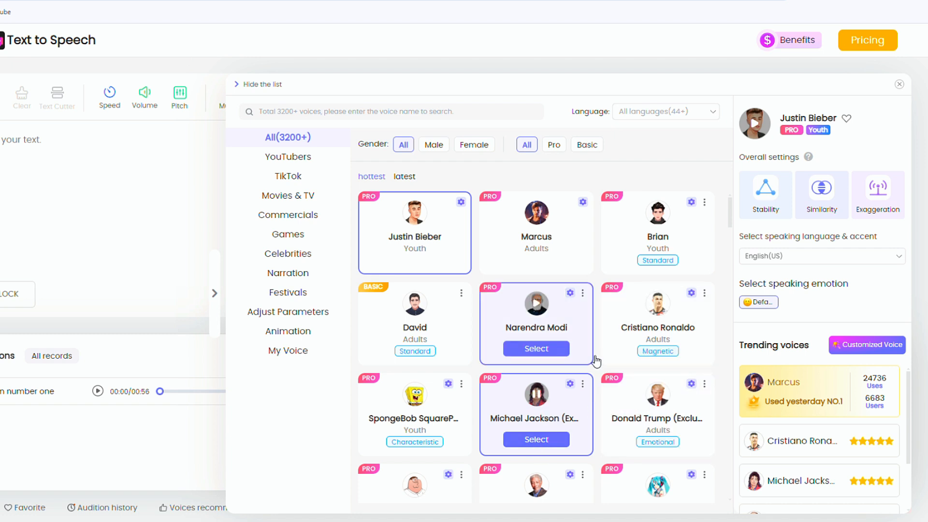
pyautogui.scroll(-3, 628, 348)
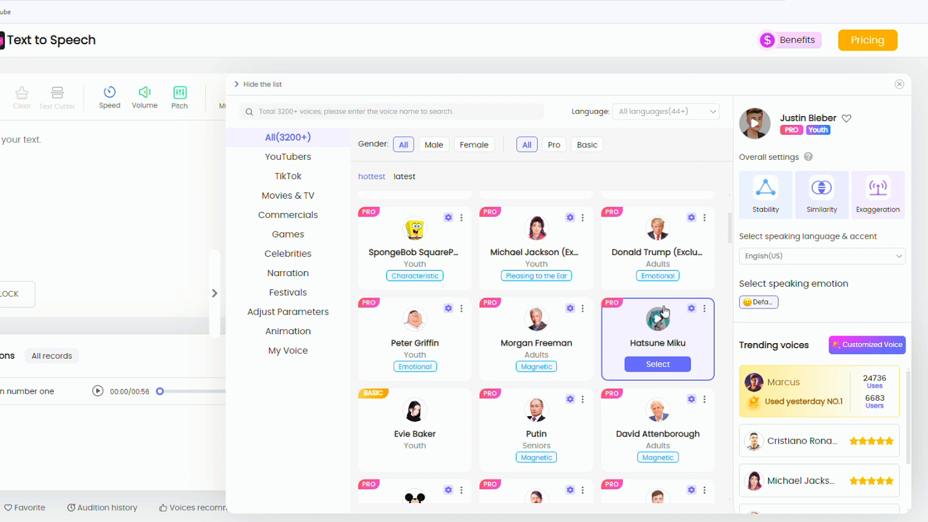
pyautogui.click(658, 233)
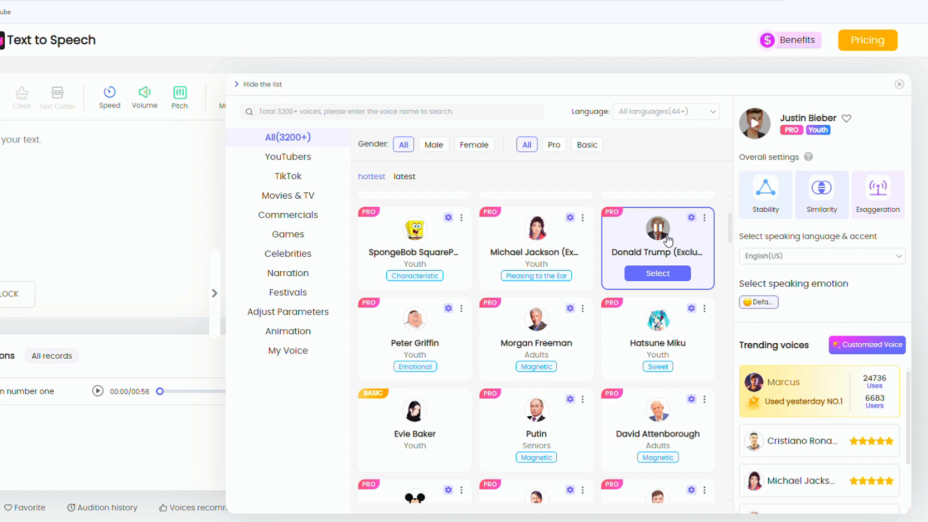
pyautogui.scroll(-5, 648, 440)
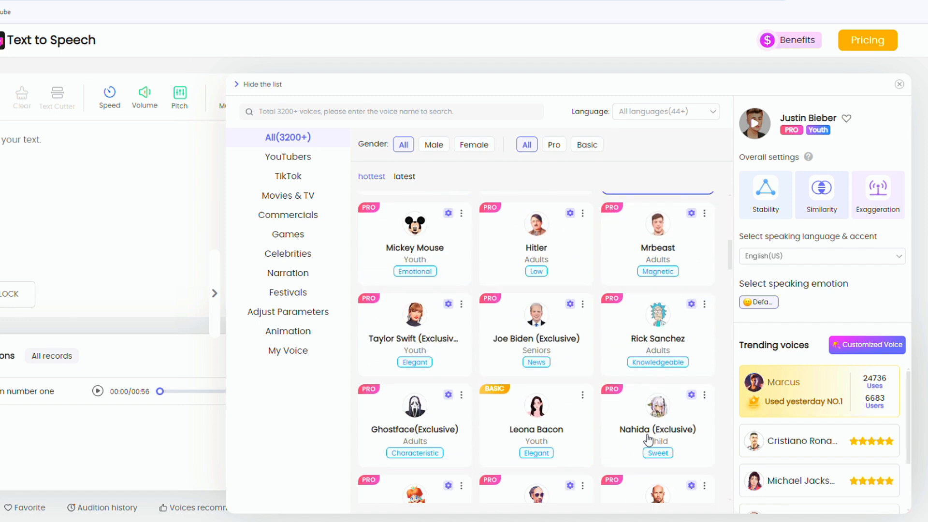
pyautogui.click(416, 317)
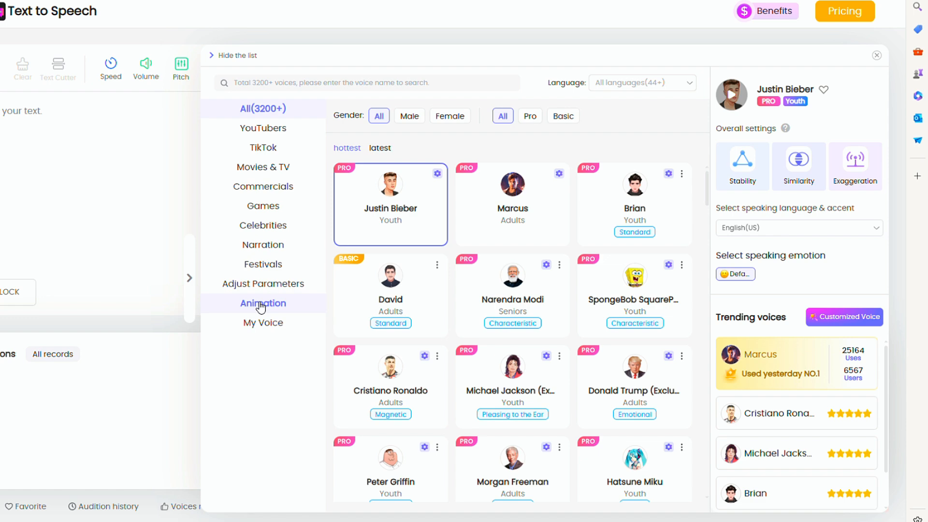
# Step: Select the SpongeBob SquarePants voice from the Animation category and generate an audition of the quiz script
pyautogui.click(261, 305)
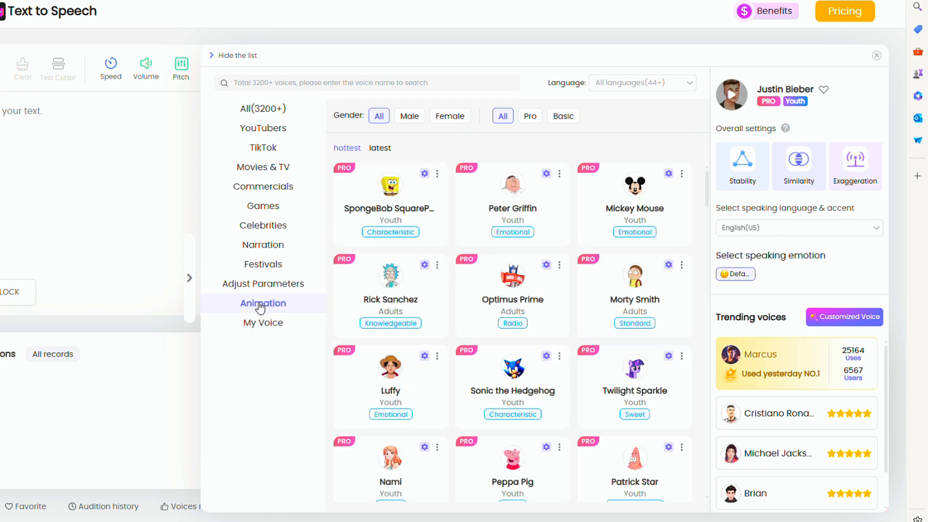
pyautogui.moveTo(356, 289)
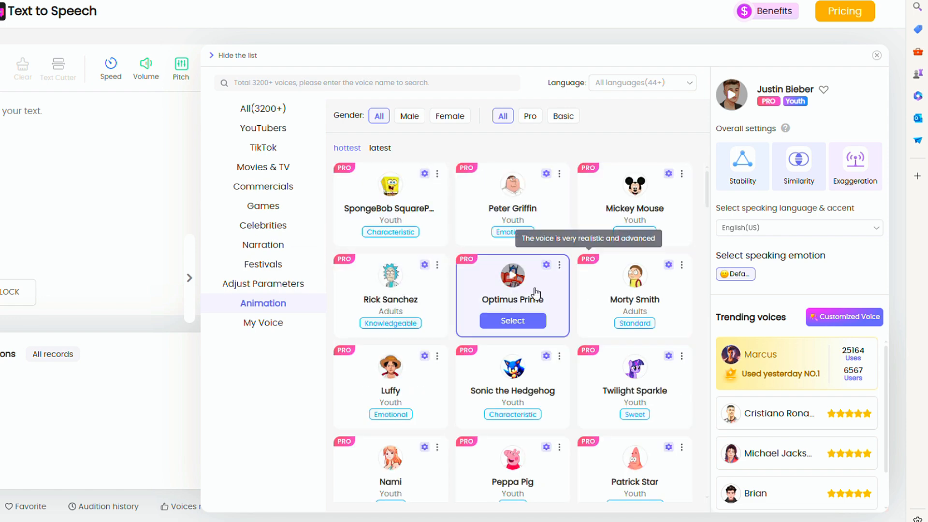
pyautogui.click(401, 229)
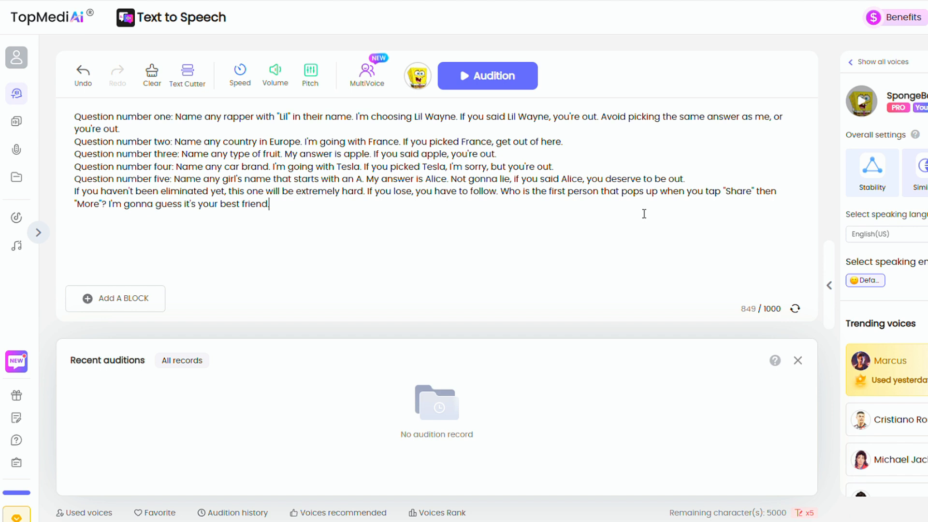
pyautogui.click(477, 85)
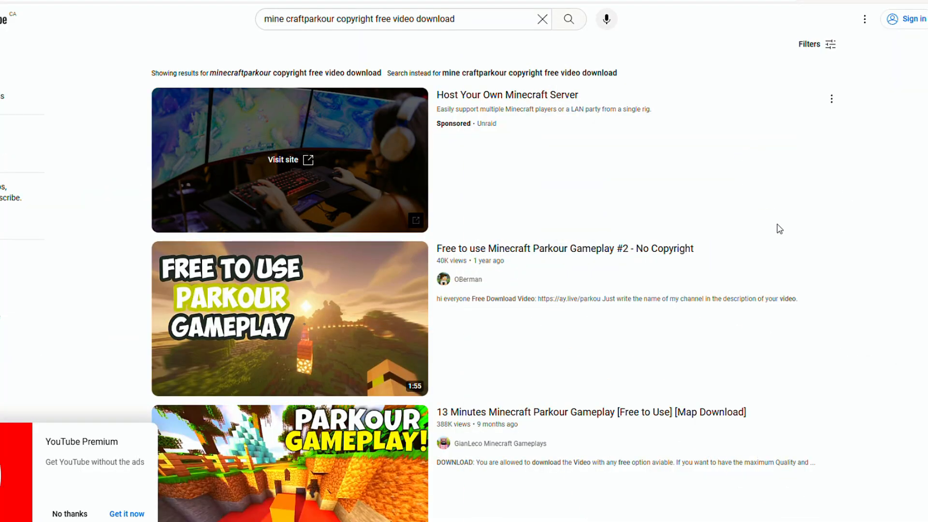
# Step: Find the YouTube video "Free To Use Gameplay (No Copyright) - Minecraft Parkour" and get its MP4 link in the YouTube Shorts downloader
pyautogui.scroll(-8, 779, 229)
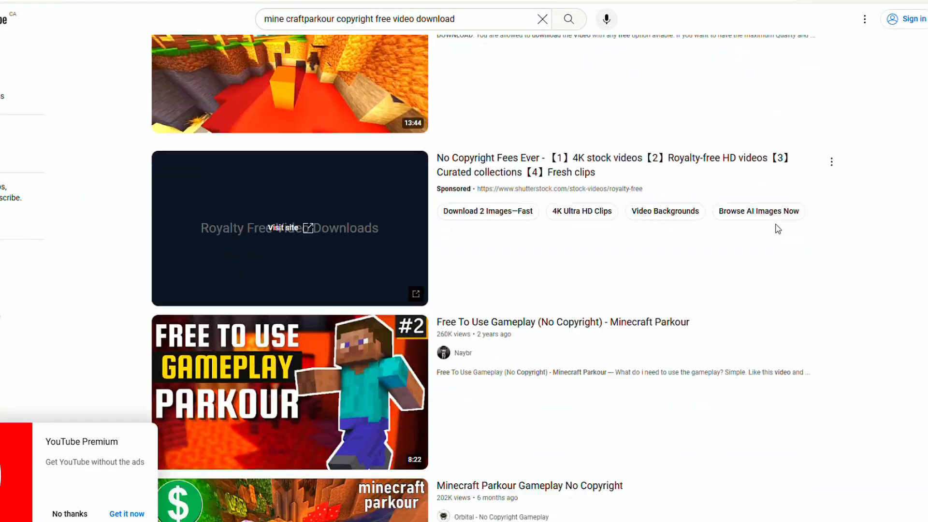
pyautogui.scroll(-5, 778, 229)
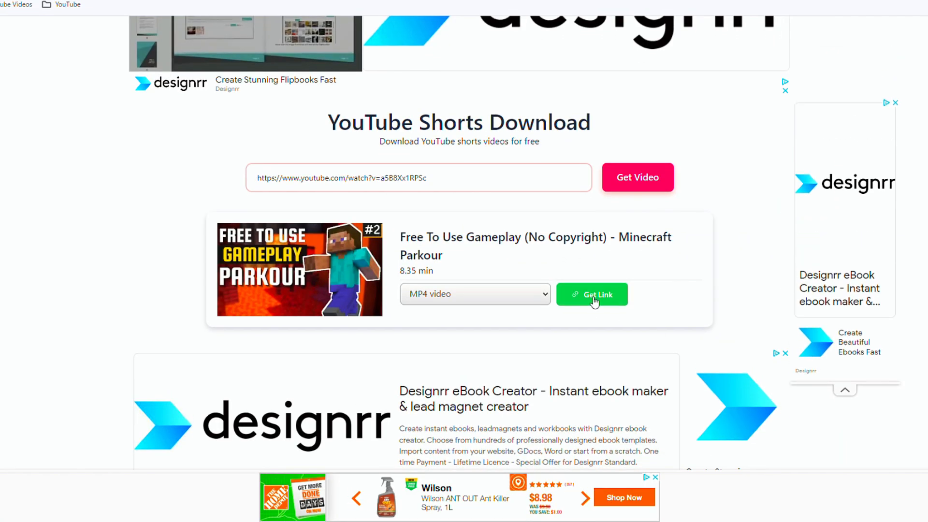
pyautogui.click(594, 300)
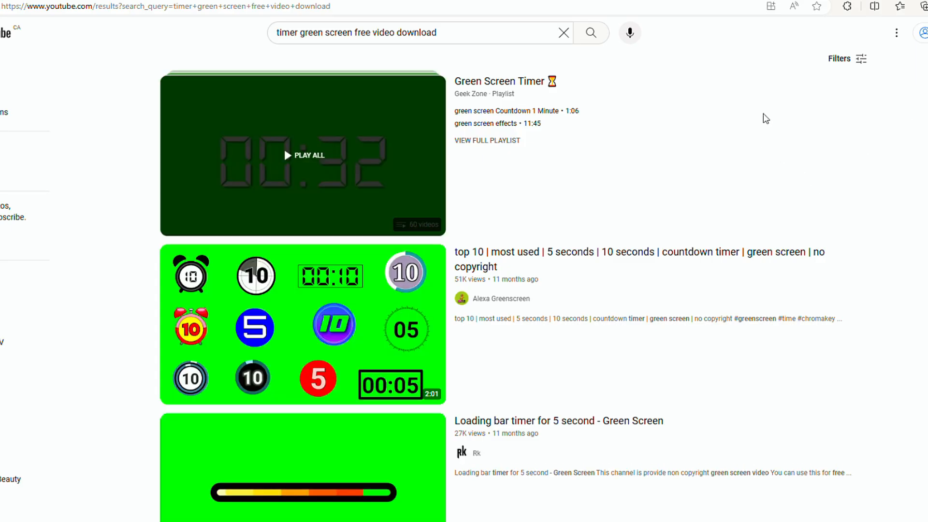
# Step: Open the YouTube video "Loading bar timer for 5 second - Green Screen" and fetch it by link in the YouTube Shorts downloader
pyautogui.scroll(-5, 766, 119)
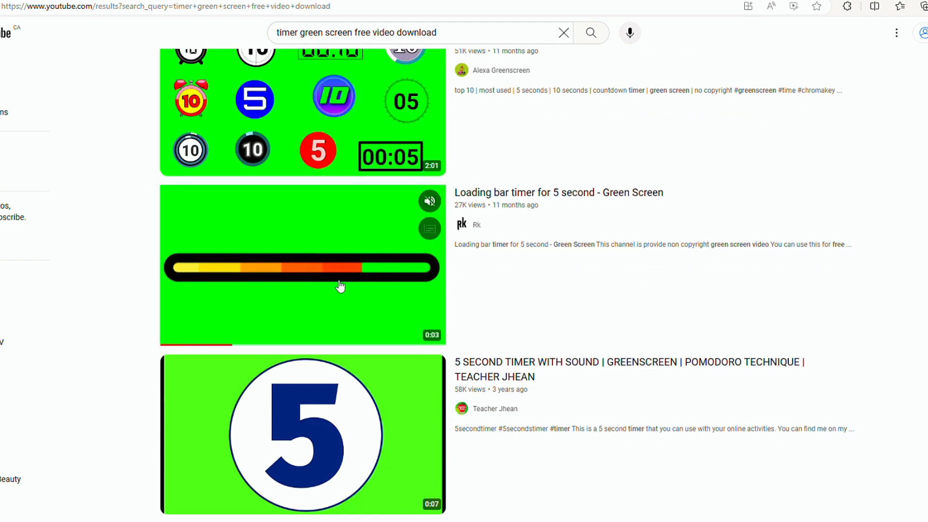
pyautogui.click(339, 286)
pyautogui.click(221, 22)
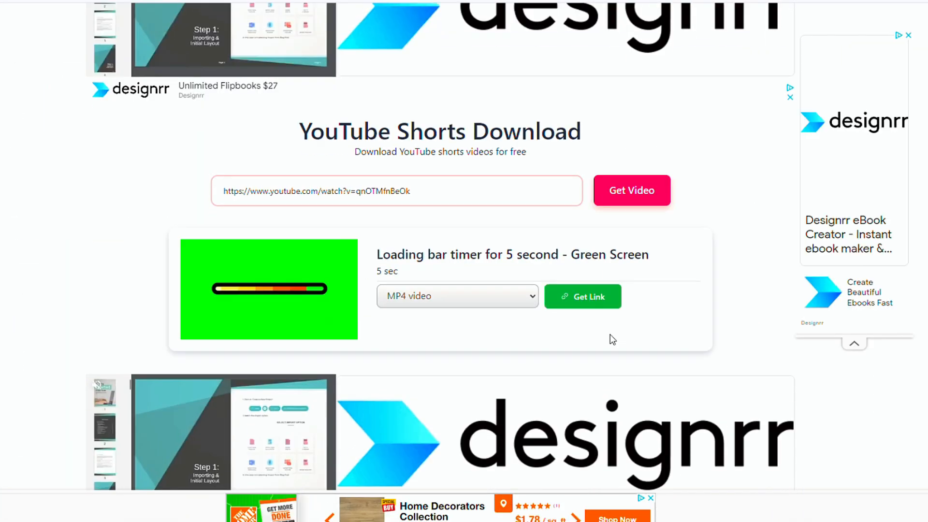
pyautogui.click(592, 297)
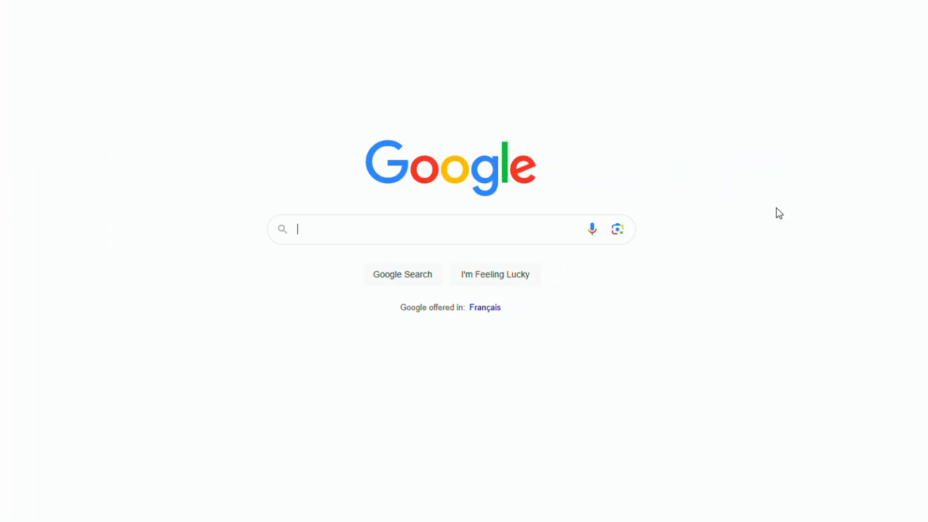
# Step: Search Google for "SpongeBob png" and open the Nohat image of SpongeBob with an outstretched arm
pyautogui.write('SpongeBob p')
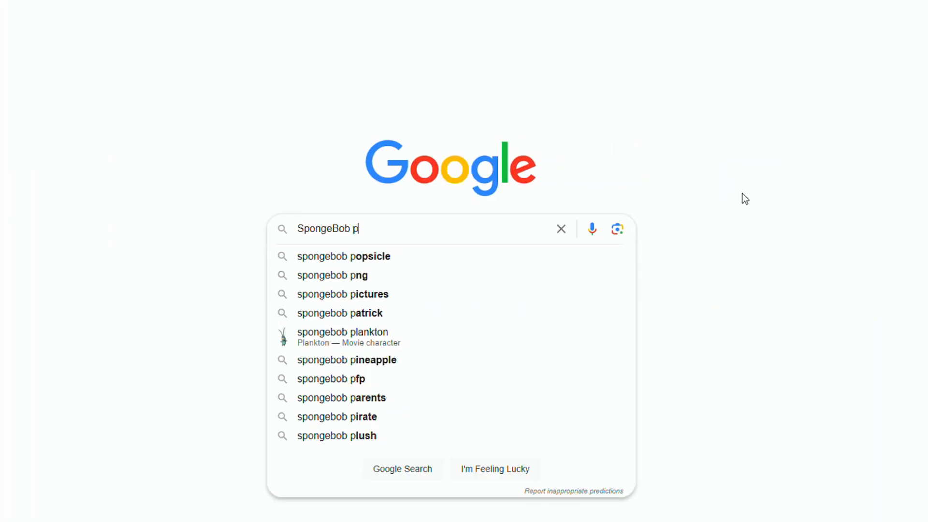
pyautogui.write('ng')
pyautogui.press('Return')
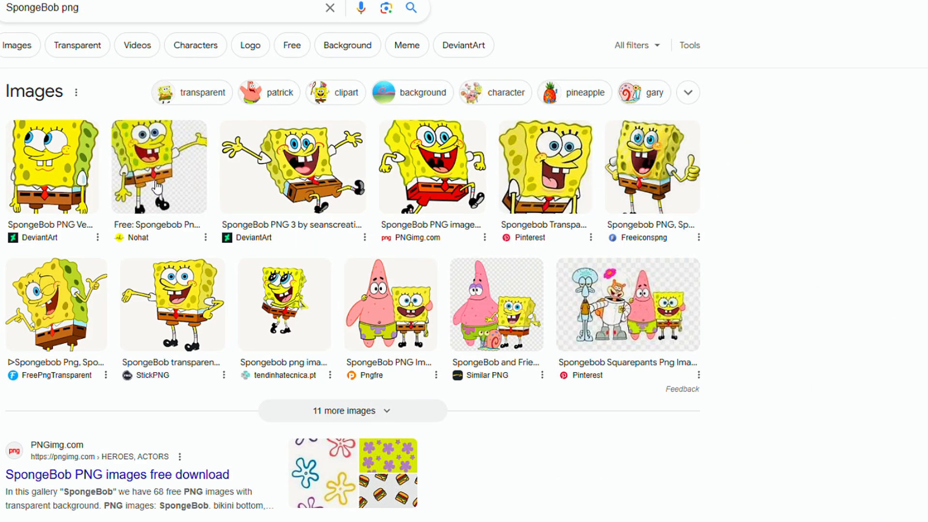
pyautogui.click(157, 186)
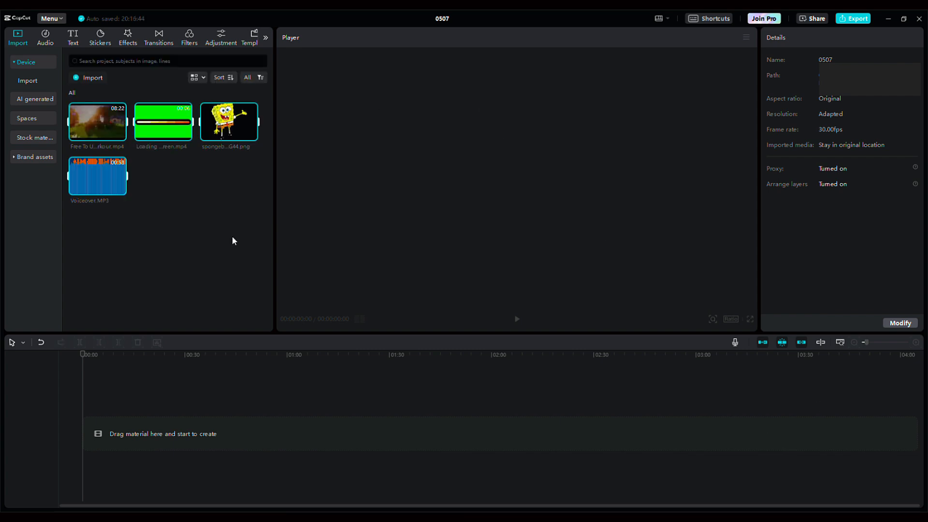
# Step: In CapCut, import the gameplay, timer, SpongeBob and voiceover files and place the voiceover and Minecraft gameplay on the timeline
pyautogui.click(232, 240)
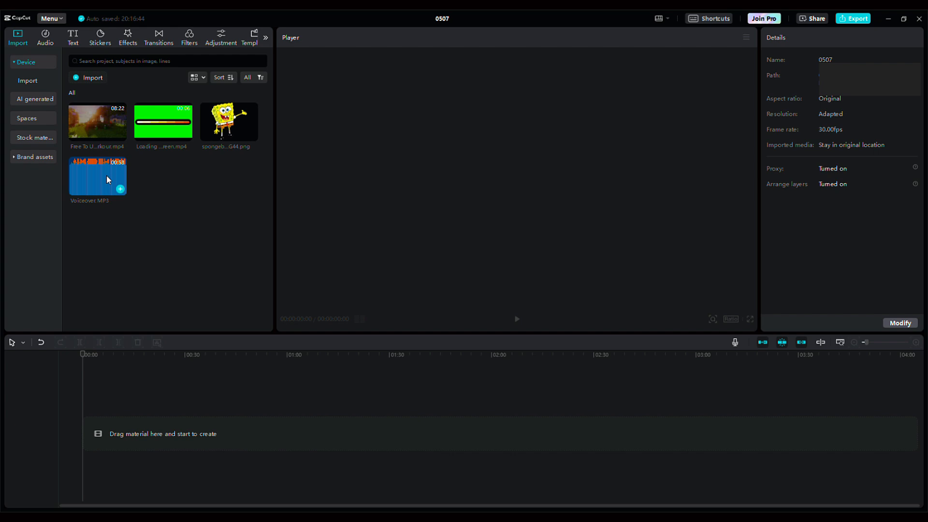
pyautogui.moveTo(124, 342); pyautogui.dragTo(106, 464)
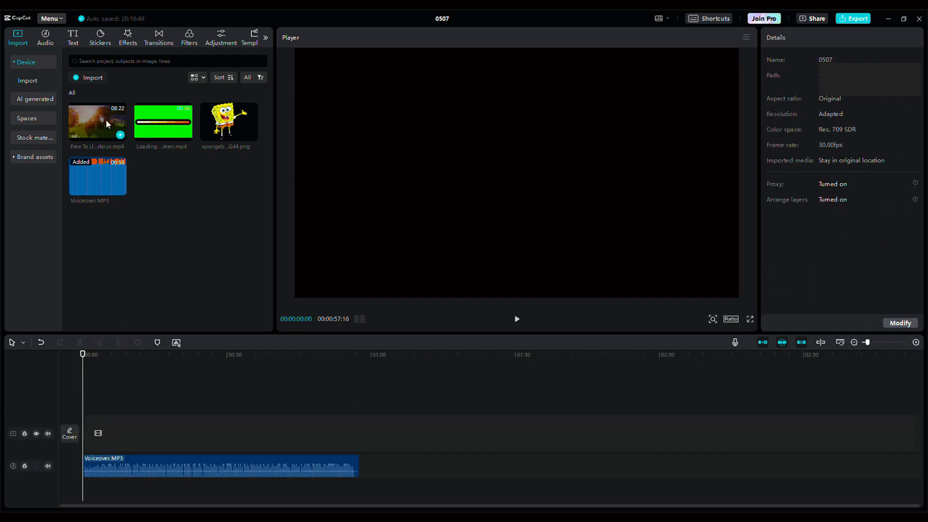
pyautogui.moveTo(107, 124); pyautogui.dragTo(337, 428)
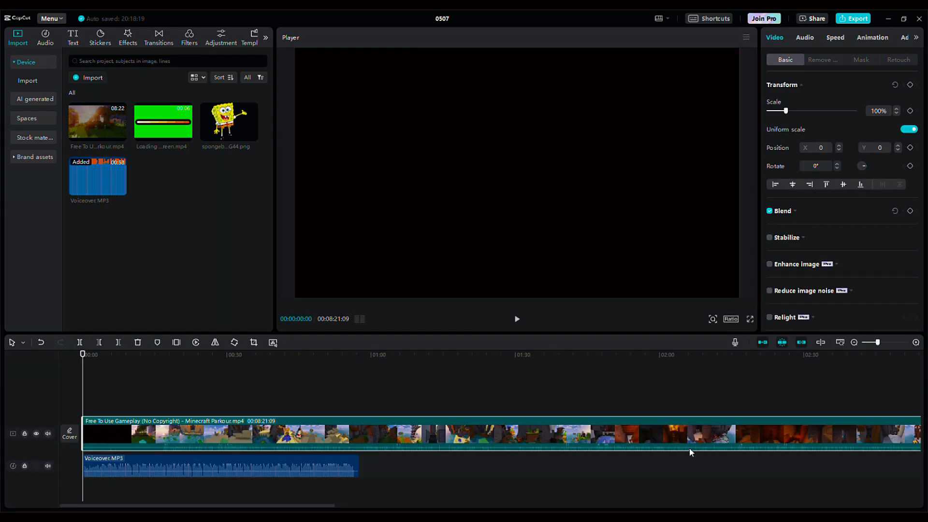
# Step: Trim about 24 seconds off the start of the Minecraft gameplay clip and try separating its audio from the video
pyautogui.click(574, 415)
pyautogui.moveTo(84, 432); pyautogui.dragTo(196, 432)
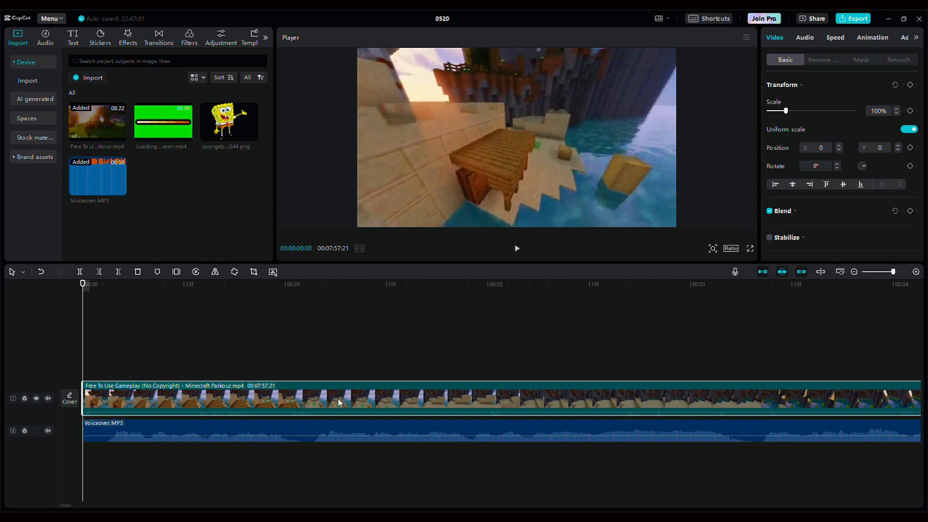
pyautogui.click(337, 450)
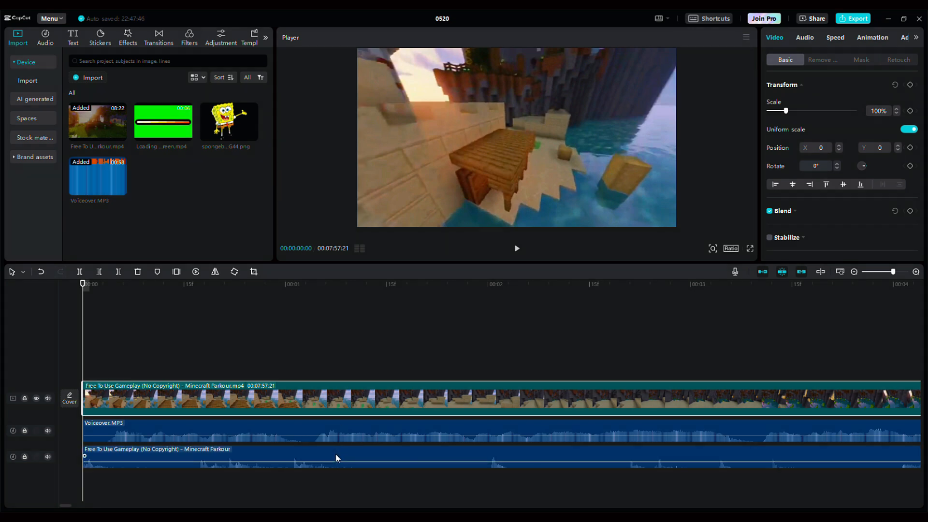
pyautogui.hotkey('ctrl', 'z')
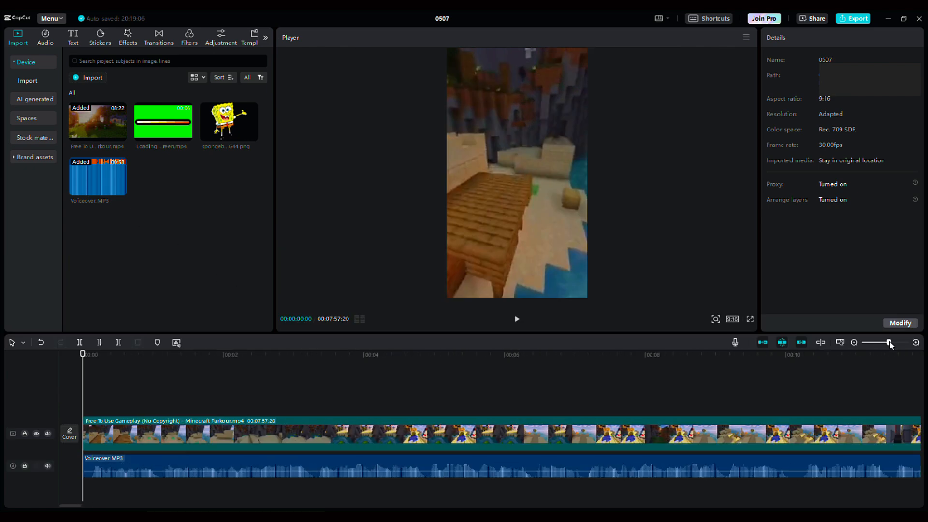
# Step: Split the voiceover with the Split tool at the pause after the first question, at 00:00:03:07
pyautogui.click(516, 319)
pyautogui.click(517, 319)
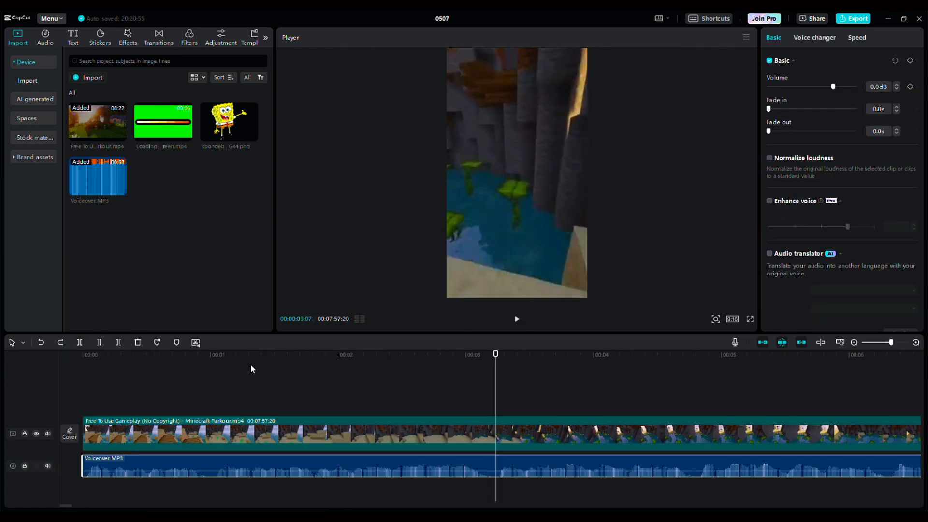
pyautogui.click(24, 343)
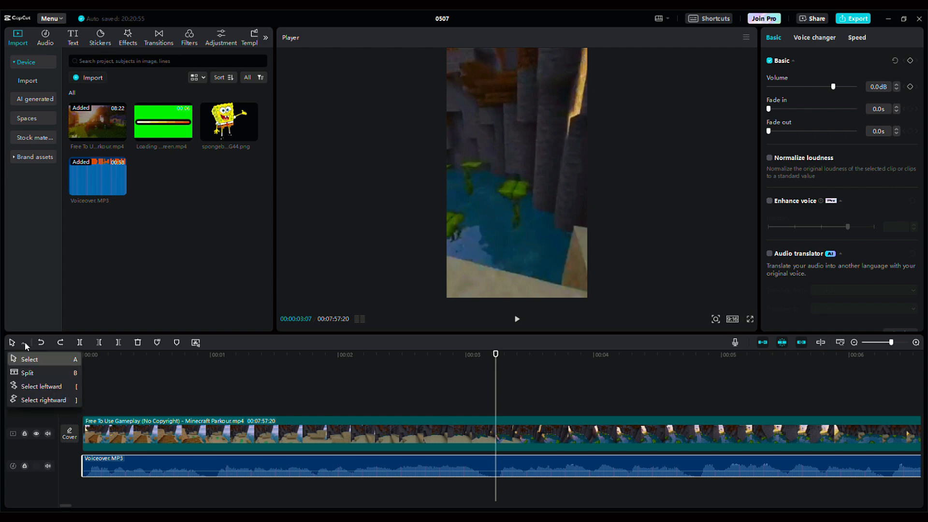
pyautogui.click(37, 373)
pyautogui.click(516, 318)
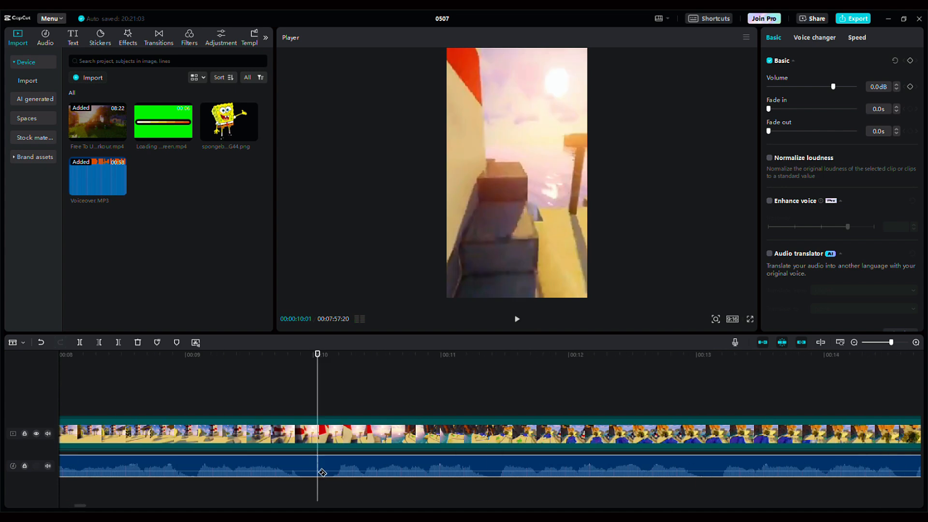
# Step: Play through the rest of the voiceover and split it at every pause between questions and answers, starting at 00:00:10:01
pyautogui.click(516, 319)
pyautogui.moveTo(87, 506); pyautogui.dragTo(149, 506)
pyautogui.click(517, 320)
pyautogui.click(517, 319)
pyautogui.click(537, 466)
pyautogui.click(517, 319)
pyautogui.click(517, 320)
pyautogui.click(651, 466)
pyautogui.click(517, 319)
pyautogui.click(570, 466)
pyautogui.click(522, 321)
pyautogui.click(522, 322)
pyautogui.click(671, 466)
pyautogui.click(517, 320)
pyautogui.click(517, 320)
pyautogui.click(572, 466)
pyautogui.click(518, 320)
pyautogui.click(520, 321)
pyautogui.click(520, 321)
pyautogui.click(654, 466)
pyautogui.click(519, 321)
pyautogui.click(519, 321)
pyautogui.click(519, 321)
pyautogui.click(519, 320)
pyautogui.click(519, 321)
pyautogui.click(520, 321)
pyautogui.click(519, 322)
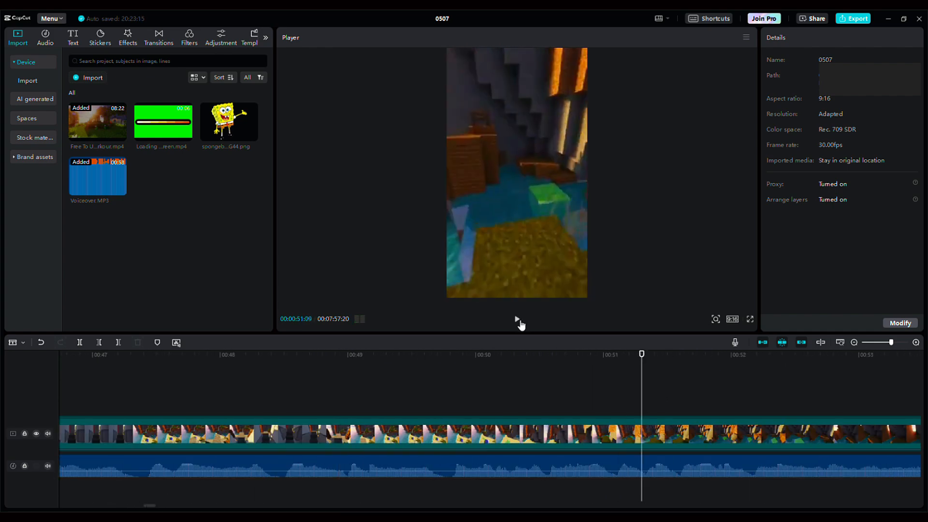
pyautogui.click(450, 358)
pyautogui.click(517, 320)
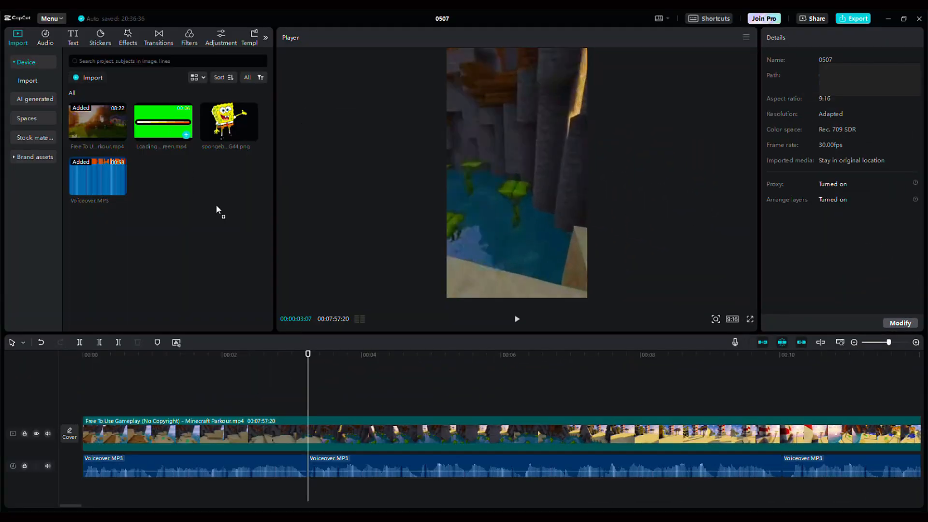
# Step: Place the loading bar timer above the gameplay at 00:00:03:07 and chroma-key its green background with intensity and shadow at 100
pyautogui.moveTo(216, 209); pyautogui.dragTo(329, 385)
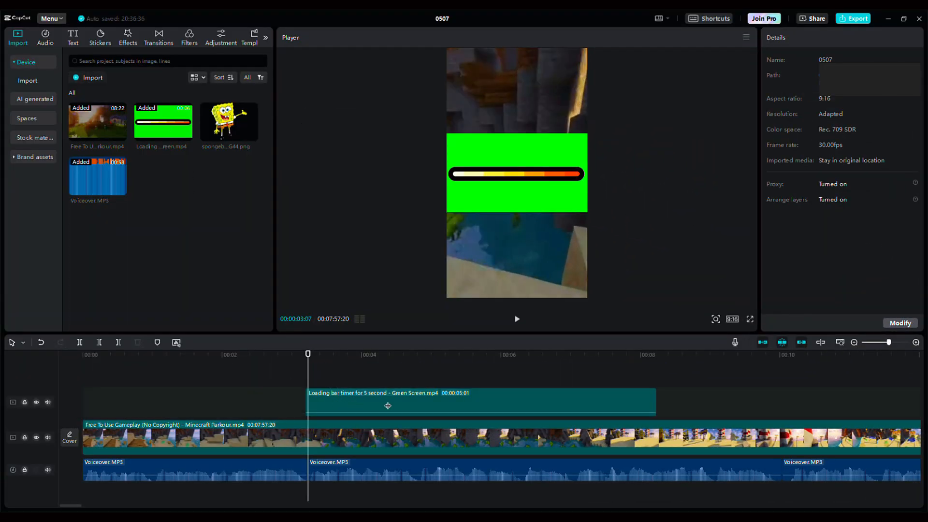
pyautogui.click(352, 400)
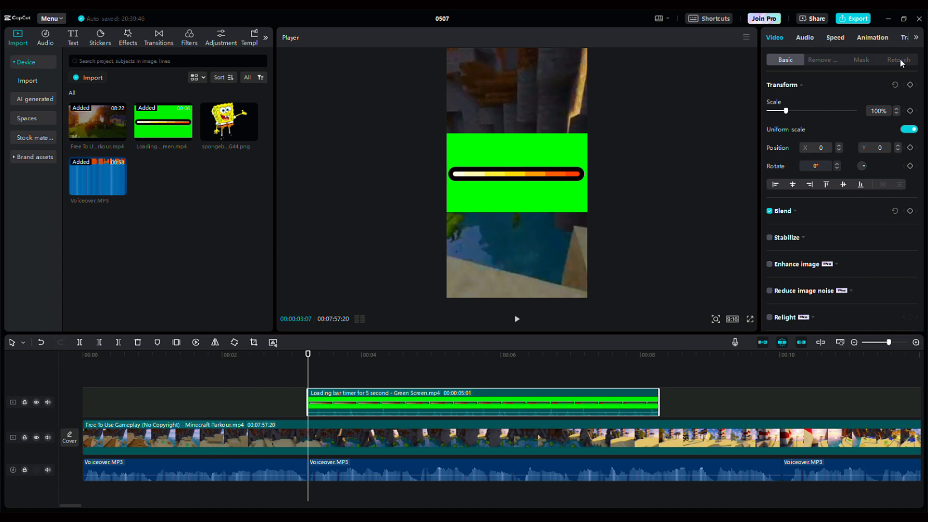
pyautogui.click(834, 61)
pyautogui.click(770, 203)
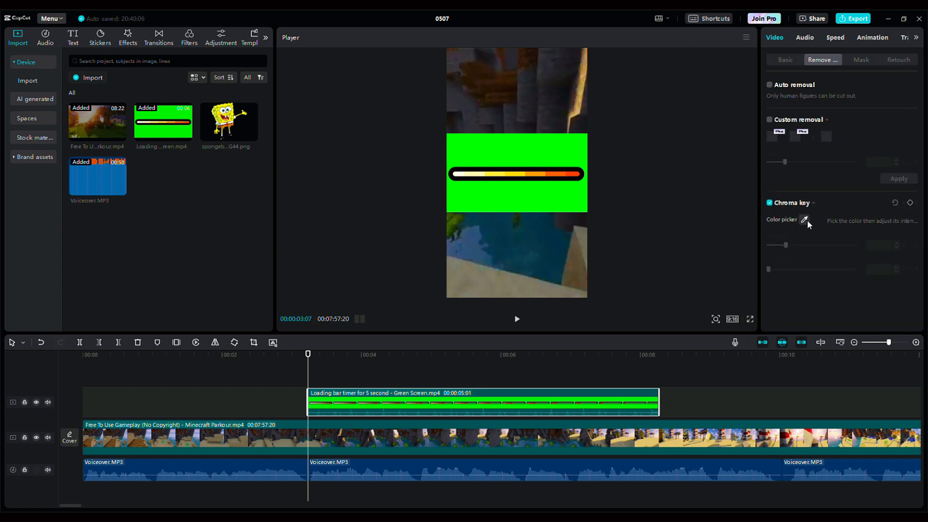
pyautogui.click(804, 220)
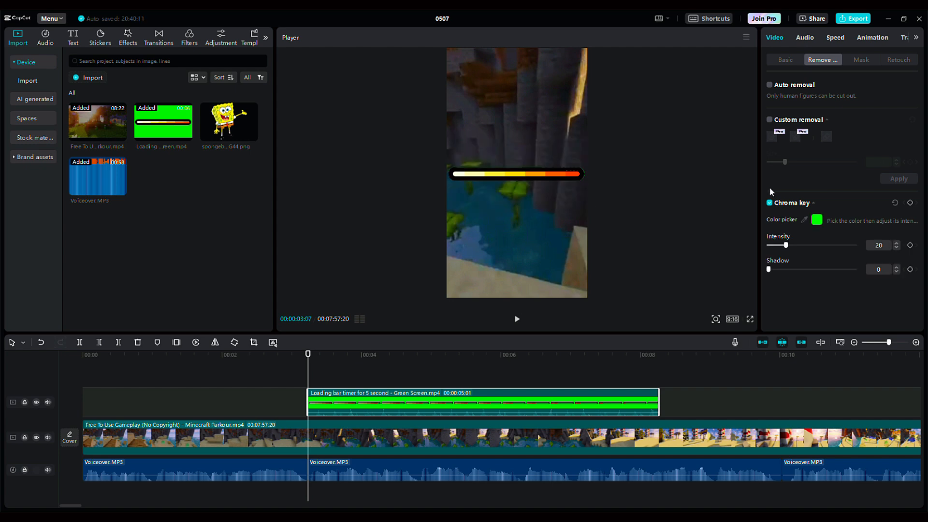
pyautogui.moveTo(783, 272); pyautogui.dragTo(855, 272)
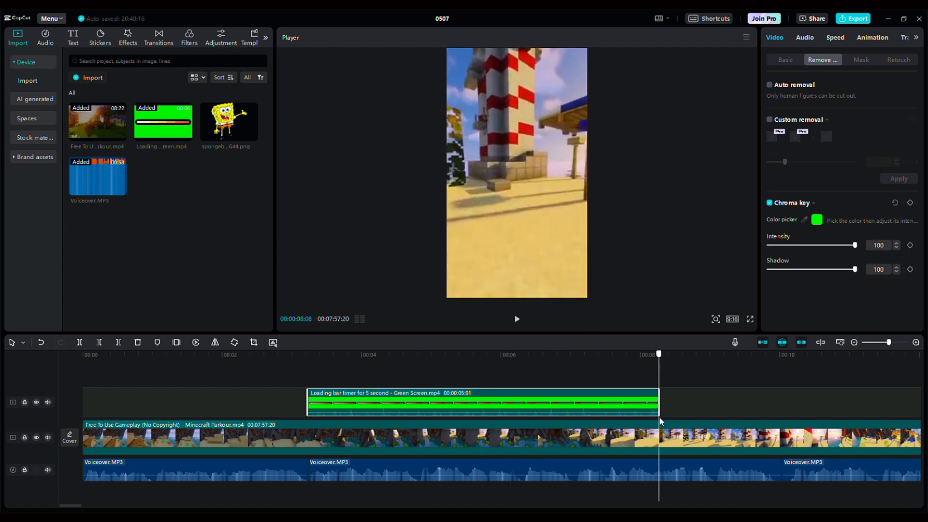
# Step: Set the timer clip's speed to 2.0x and shift the following voiceover segments to start where the timer ends
pyautogui.click(835, 38)
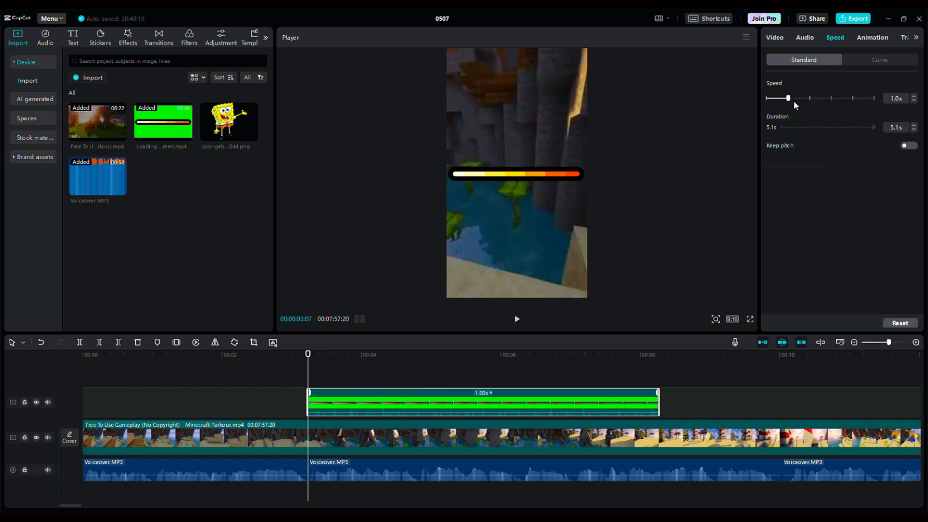
pyautogui.moveTo(789, 98); pyautogui.dragTo(810, 100)
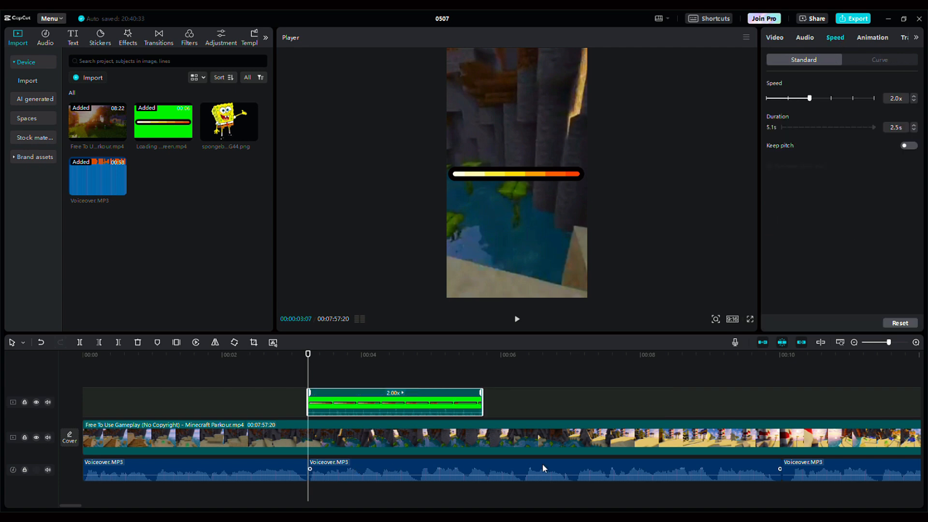
pyautogui.moveTo(542, 463); pyautogui.dragTo(484, 484)
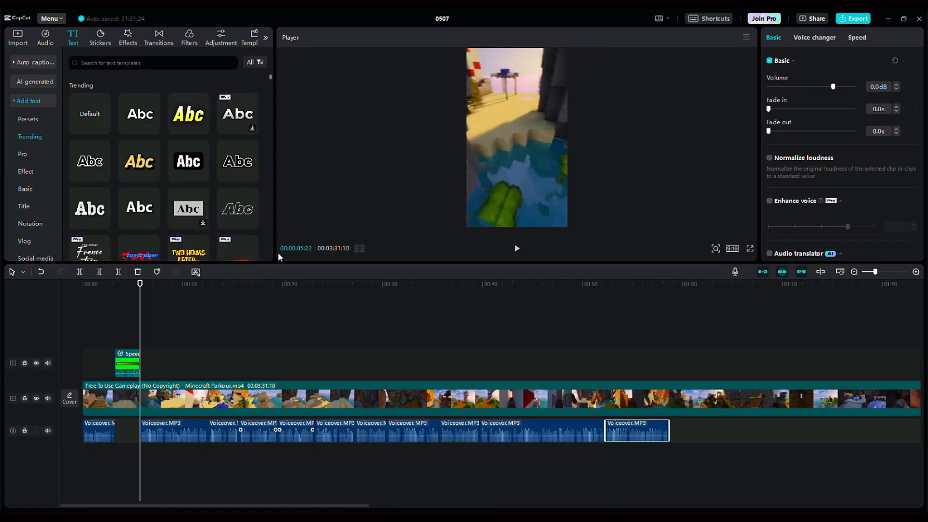
# Step: Play to the end of the second question and paste a copy of the timer clip at 00:00:15:18
pyautogui.click(517, 250)
pyautogui.click(197, 319)
pyautogui.click(205, 323)
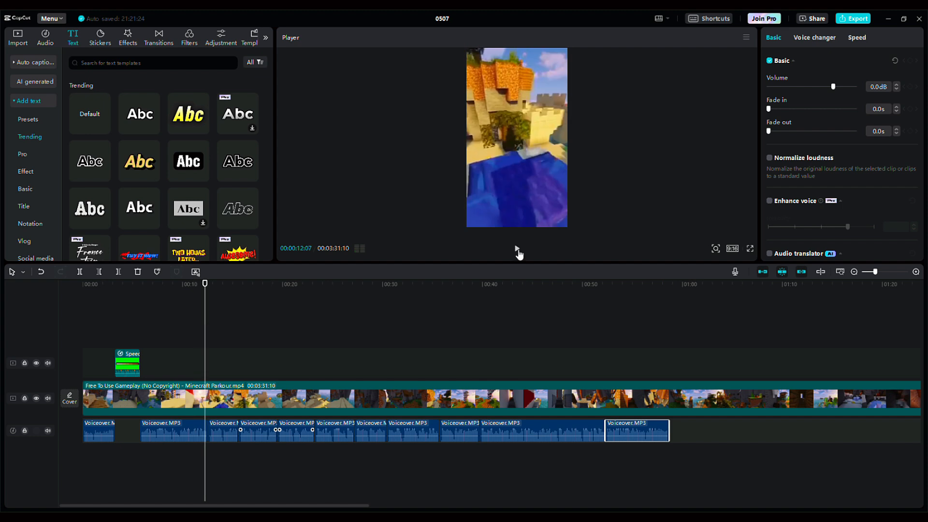
pyautogui.click(518, 250)
pyautogui.click(518, 250)
pyautogui.moveTo(224, 342); pyautogui.dragTo(243, 342)
pyautogui.click(131, 365)
pyautogui.hotkey('ctrl', 'c')
pyautogui.hotkey('ctrl', 'v')
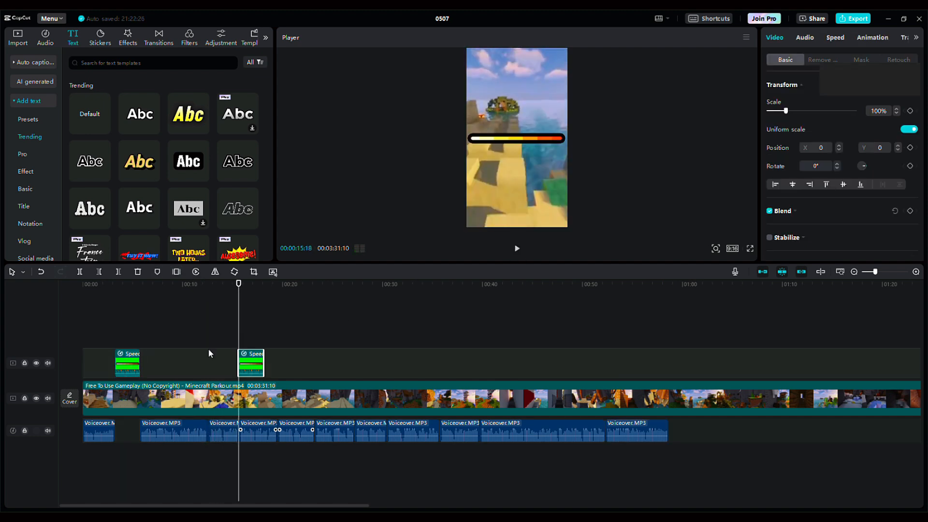
# Step: Shift the remaining voiceover segments past the second timer and play on to find the next question's pause
pyautogui.click(709, 441)
pyautogui.moveTo(377, 438); pyautogui.dragTo(286, 433)
pyautogui.moveTo(243, 342); pyautogui.dragTo(331, 371)
pyautogui.click(517, 248)
pyautogui.click(517, 248)
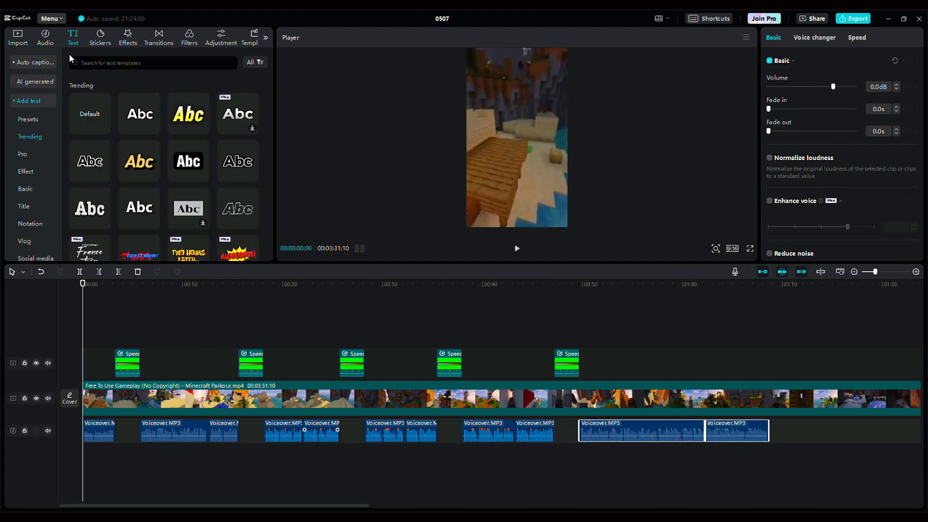
# Step: Generate English auto captions and style them with the ChunkFive font and the Bounce Out caption animation
pyautogui.click(36, 62)
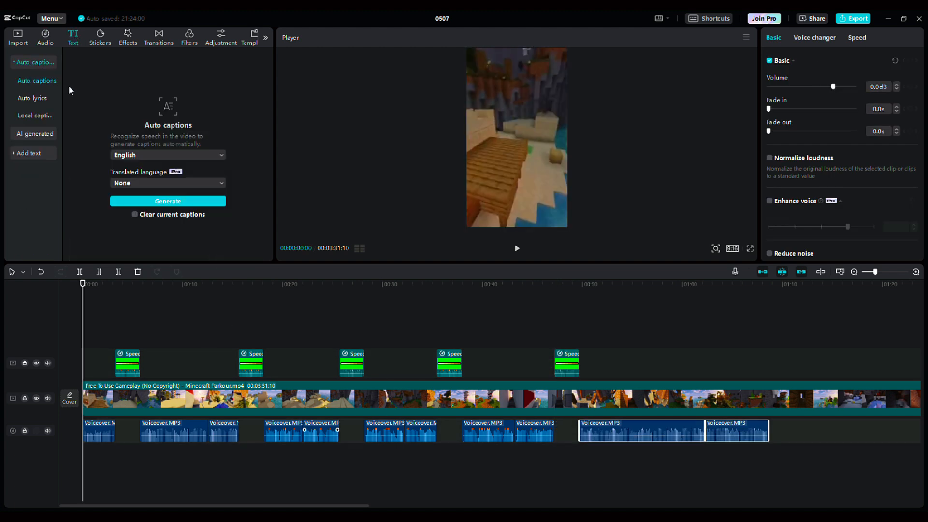
pyautogui.click(177, 202)
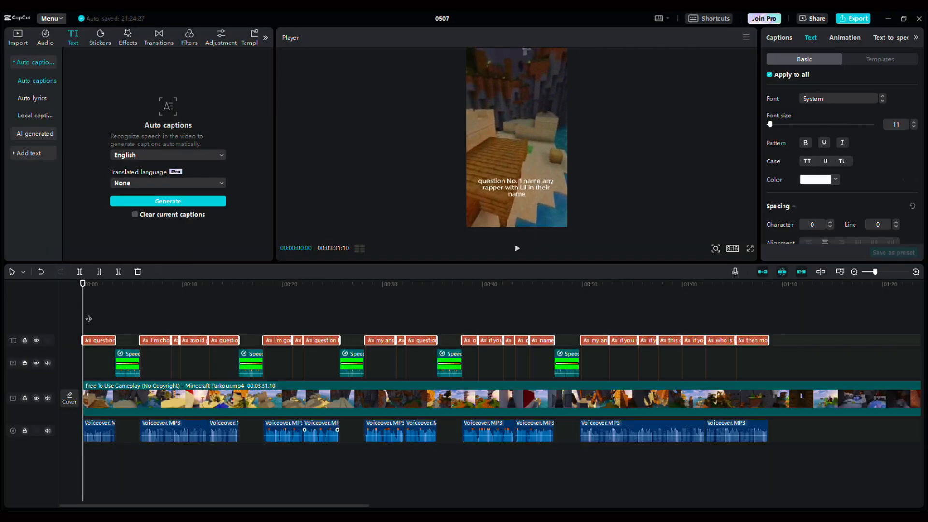
pyautogui.click(101, 340)
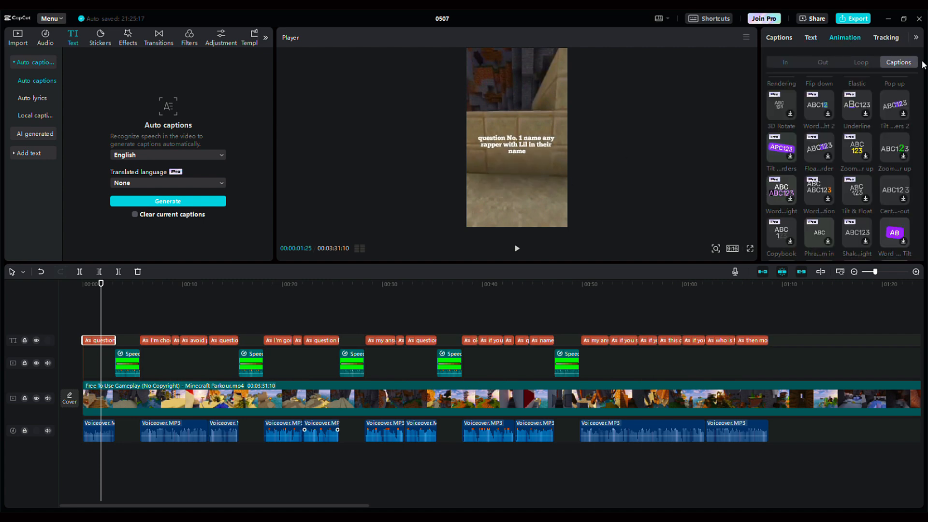
pyautogui.click(819, 201)
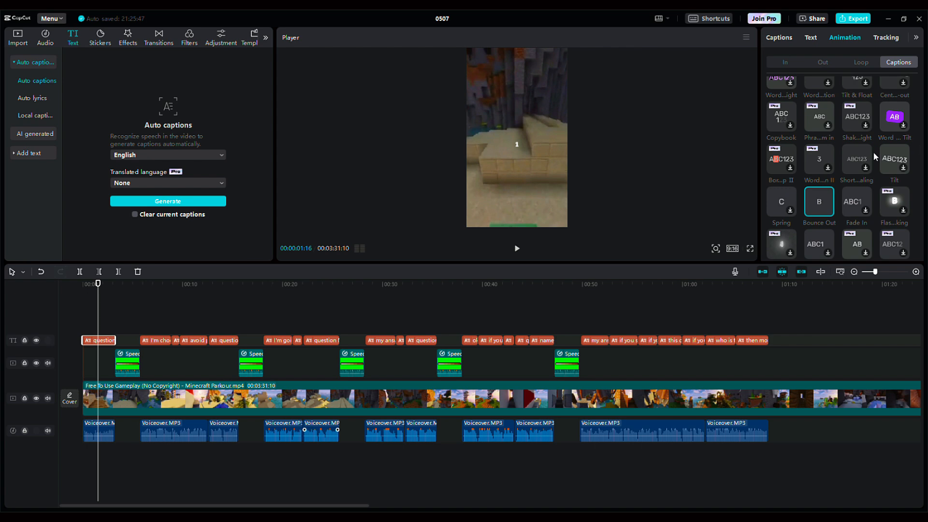
# Step: Add a default text above the captions at the start of the timeline and position it near the top of the frame
pyautogui.click(27, 152)
pyautogui.click(23, 188)
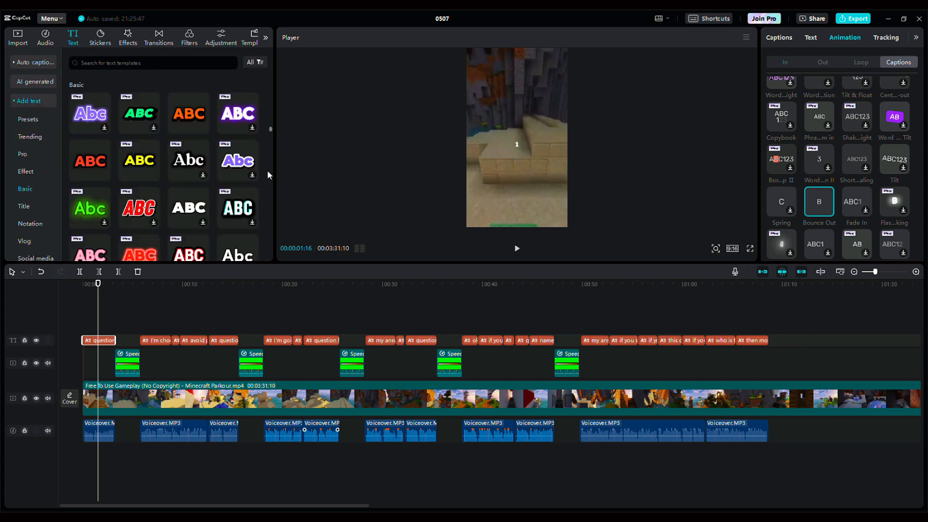
pyautogui.moveTo(267, 173); pyautogui.dragTo(267, 87)
pyautogui.moveTo(92, 118); pyautogui.dragTo(90, 328)
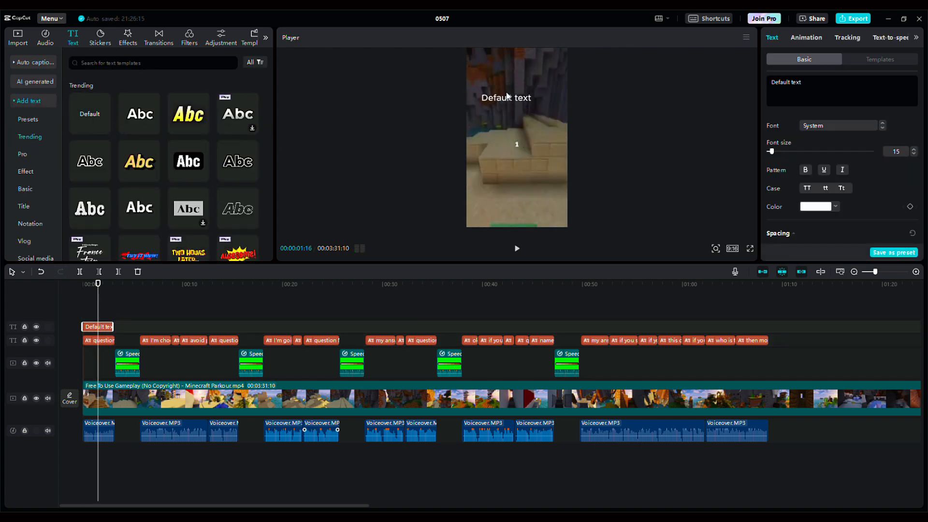
pyautogui.moveTo(507, 96); pyautogui.dragTo(505, 71)
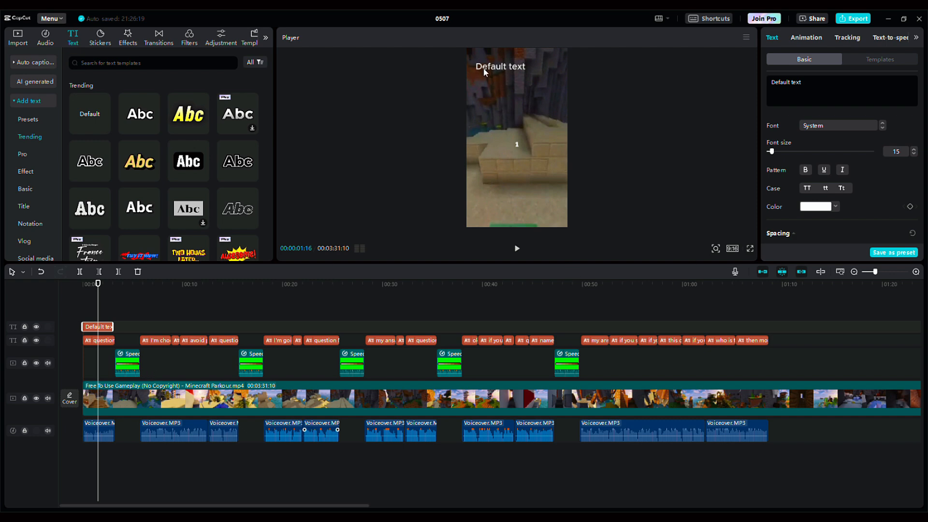
# Step: Duplicate the default text five times at the start of the timeline and stack the copies as a vertical list
pyautogui.moveTo(98, 310); pyautogui.dragTo(83, 313)
pyautogui.hotkey('ctrl', 'c')
pyautogui.hotkey('ctrl', 'v')
pyautogui.moveTo(510, 70); pyautogui.dragTo(513, 104)
pyautogui.hotkey('ctrl', 'v')
pyautogui.hotkey('ctrl', 'v')
pyautogui.hotkey('ctrl', 'v')
pyautogui.moveTo(503, 67); pyautogui.dragTo(499, 116)
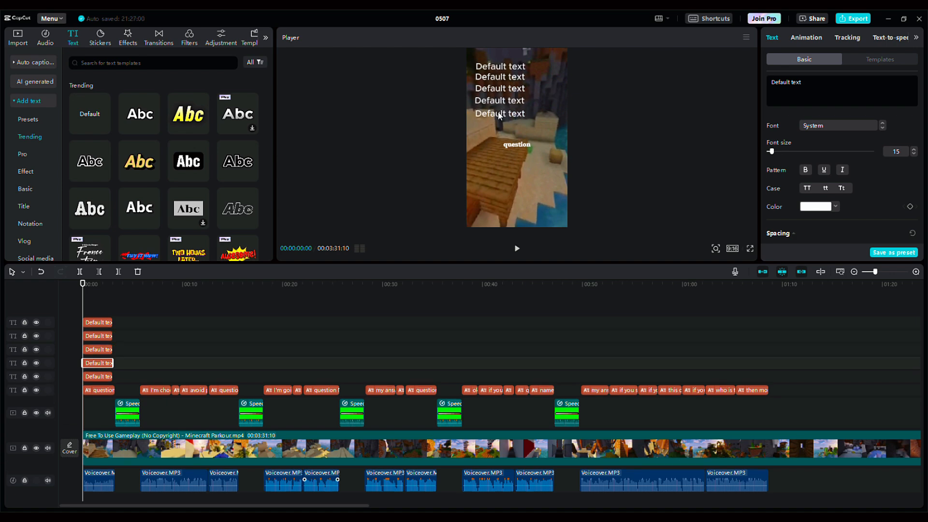
pyautogui.hotkey('ctrl', 'v')
pyautogui.moveTo(500, 68); pyautogui.dragTo(498, 132)
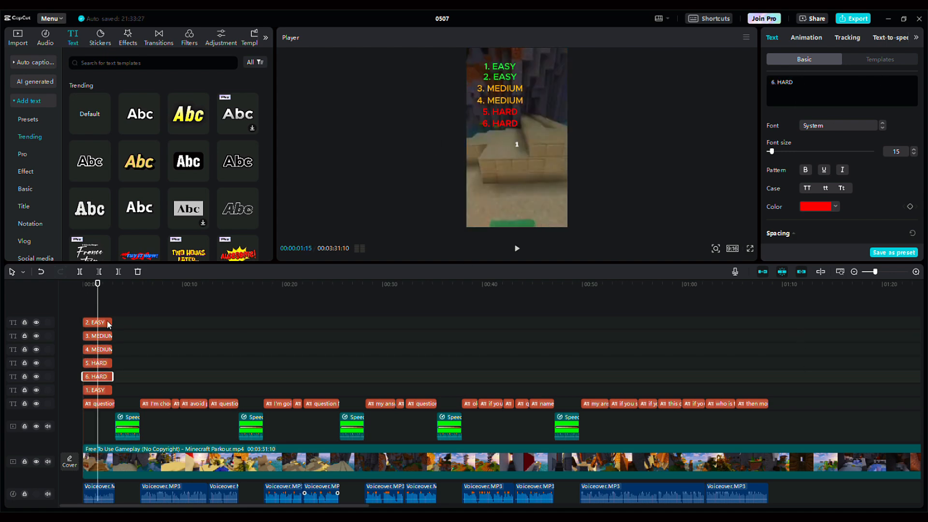
# Step: Extend the six difficulty texts to the end of the voiceover and change the first one to "1. Lil Wayne" from 00:00:05:22
pyautogui.moveTo(107, 312); pyautogui.dragTo(143, 325)
pyautogui.click(503, 67)
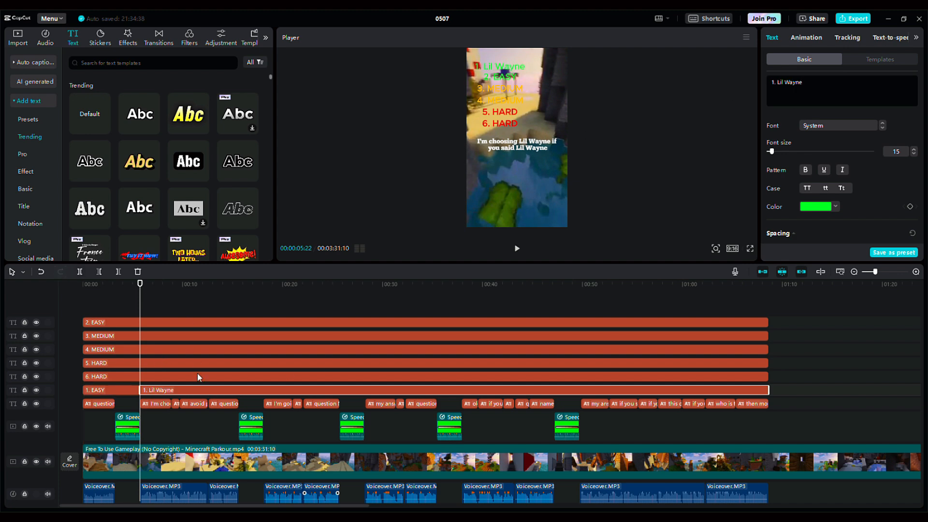
# Step: Split list text 2 at 00:00:18:03 and text 3 at 00:00:28:06, renaming their right-hand parts "2. France" and "3. apple"
pyautogui.moveTo(141, 309); pyautogui.dragTo(265, 339)
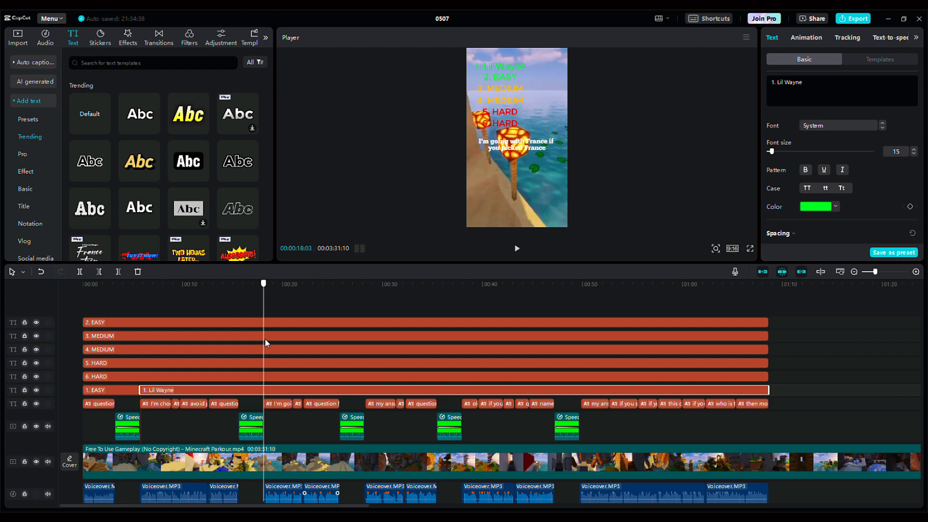
pyautogui.click(500, 77)
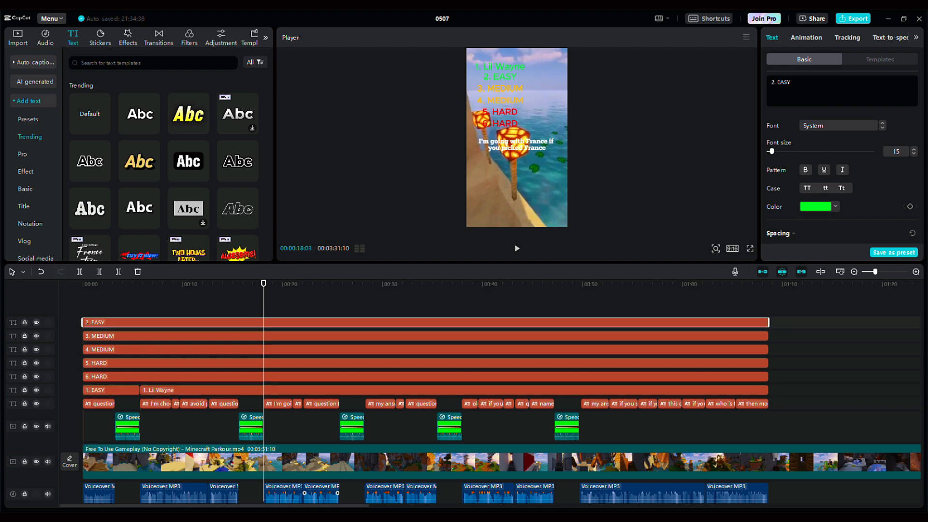
pyautogui.hotkey('ctrl', 'b')
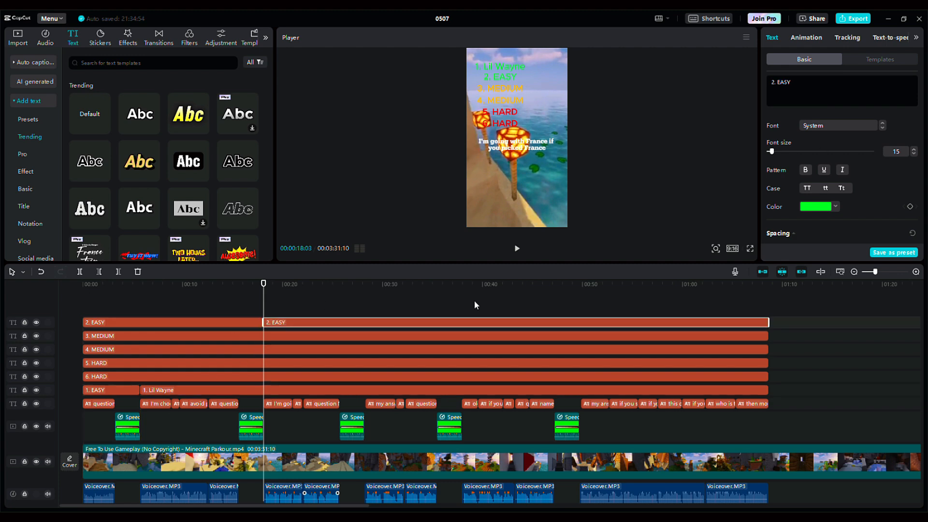
pyautogui.moveTo(264, 295); pyautogui.dragTo(355, 383)
pyautogui.click(356, 336)
pyautogui.hotkey('ctrl', 'b')
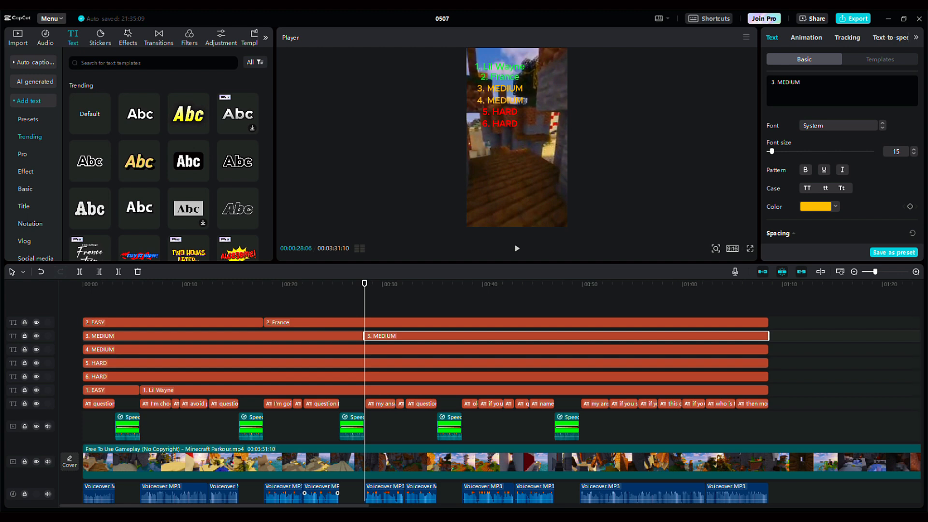
# Step: Split list text 4 at 00:00:37:28 and text 5 at 00:00:49:21, renaming their right-hand parts "4. Tesla" and "5. Alice"
pyautogui.moveTo(401, 290); pyautogui.dragTo(461, 290)
pyautogui.click(457, 350)
pyautogui.hotkey('ctrl', 'b')
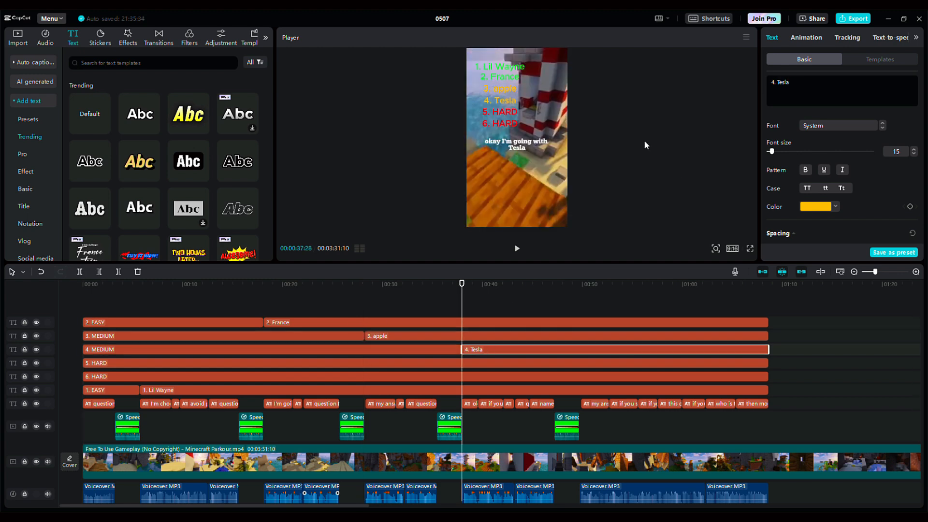
pyautogui.moveTo(558, 290); pyautogui.dragTo(579, 290)
pyautogui.click(592, 363)
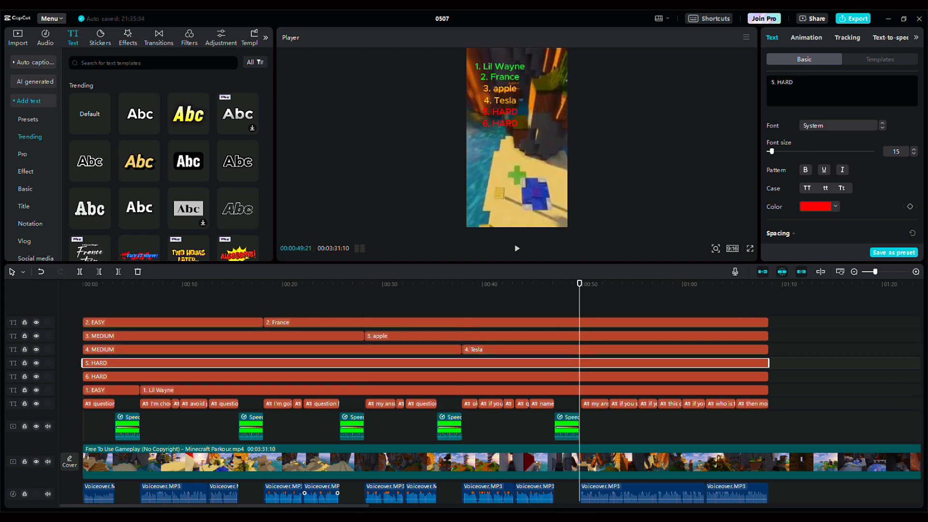
pyautogui.hotkey('ctrl', 'b')
pyautogui.moveTo(794, 82); pyautogui.dragTo(777, 82)
pyautogui.write('Alice')
# Step: Cut off the Minecraft gameplay clip after 00:01:11:04, where the voiceover ends
pyautogui.moveTo(587, 294); pyautogui.dragTo(736, 287)
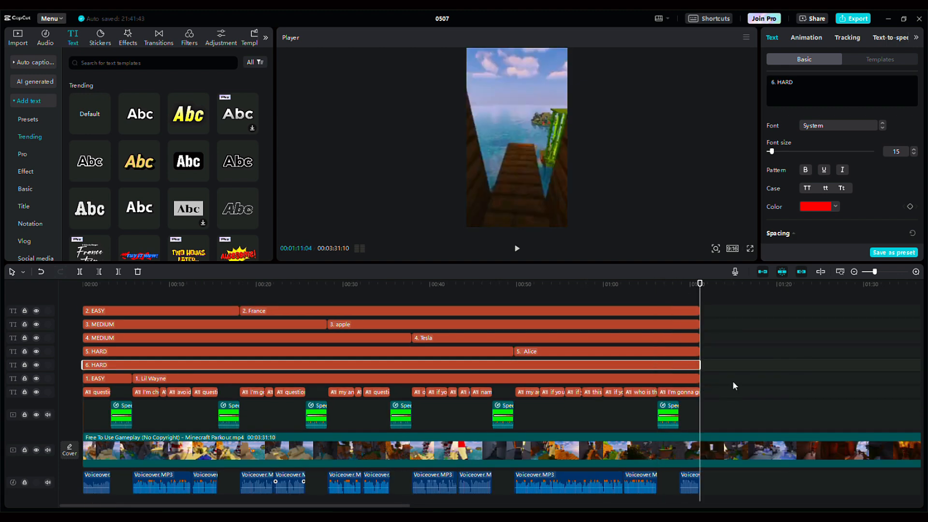
pyautogui.click(730, 443)
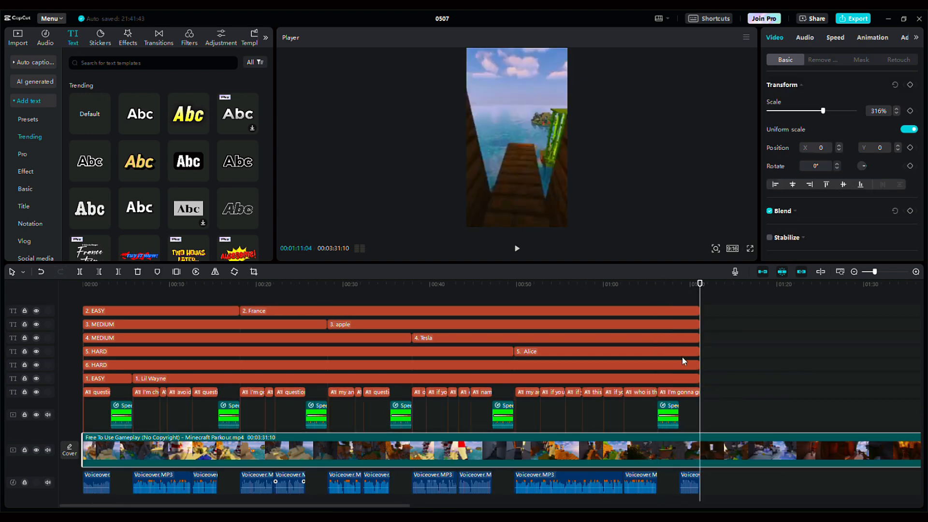
pyautogui.click(118, 271)
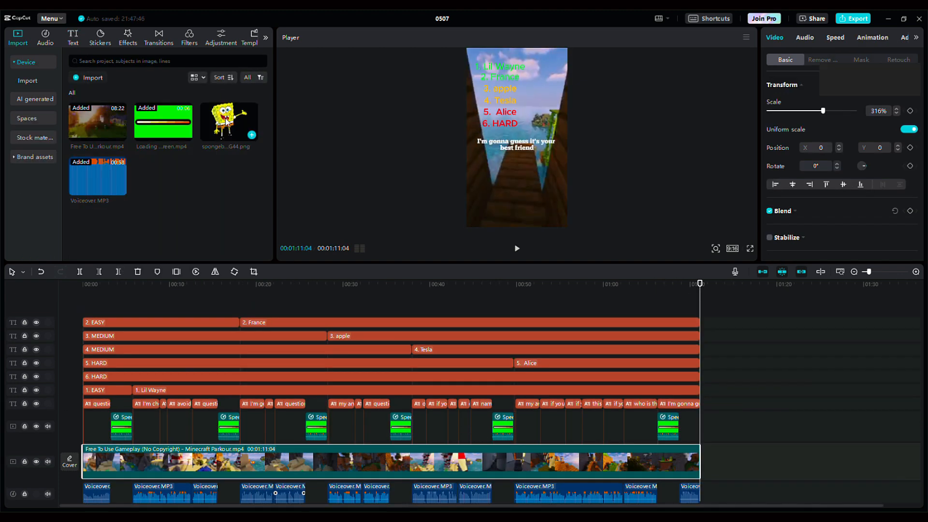
# Step: Place the SpongeBob image above the gameplay at the timeline start, lasting until the first timer
pyautogui.moveTo(229, 124); pyautogui.dragTo(112, 403)
pyautogui.scroll(-1, 109, 349)
pyautogui.click(102, 405)
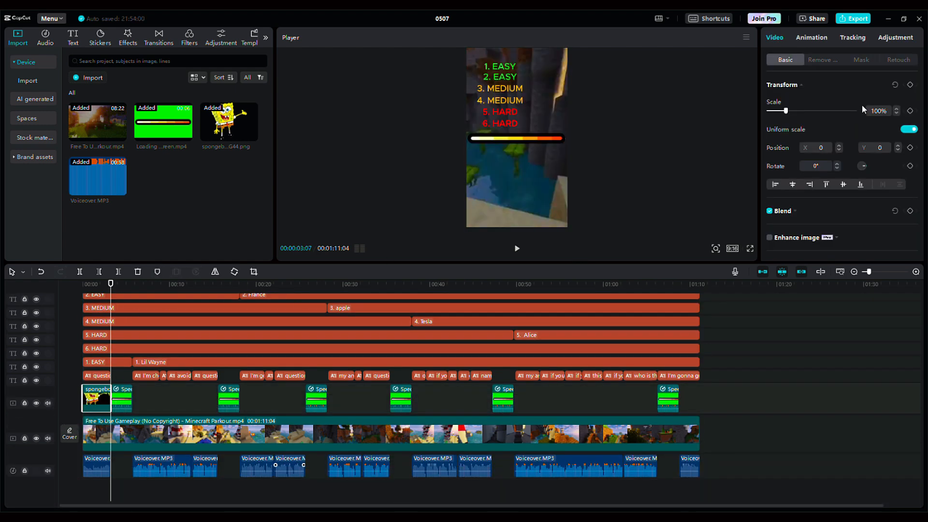
# Step: Give the SpongeBob image the Slide Right entrance animation with a 0.2 s duration
pyautogui.click(823, 39)
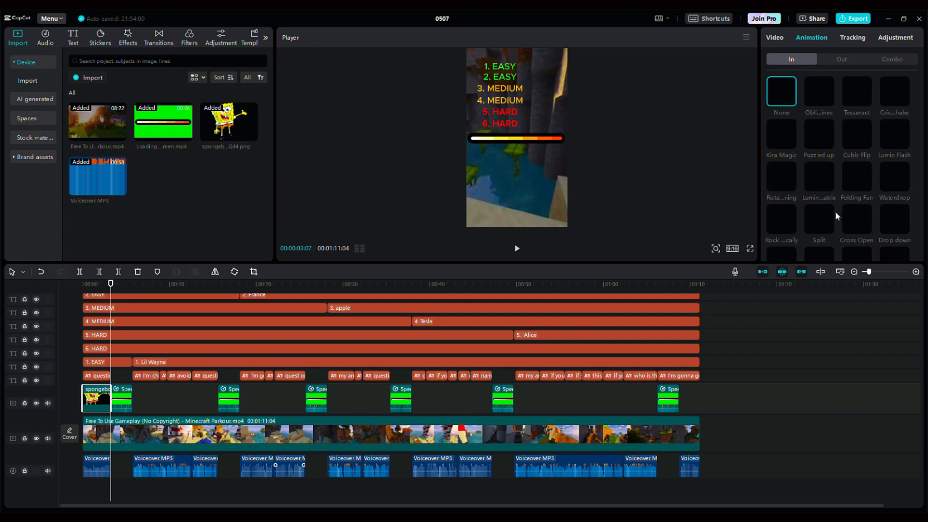
pyautogui.scroll(-5, 870, 209)
pyautogui.scroll(1, 871, 207)
pyautogui.click(894, 102)
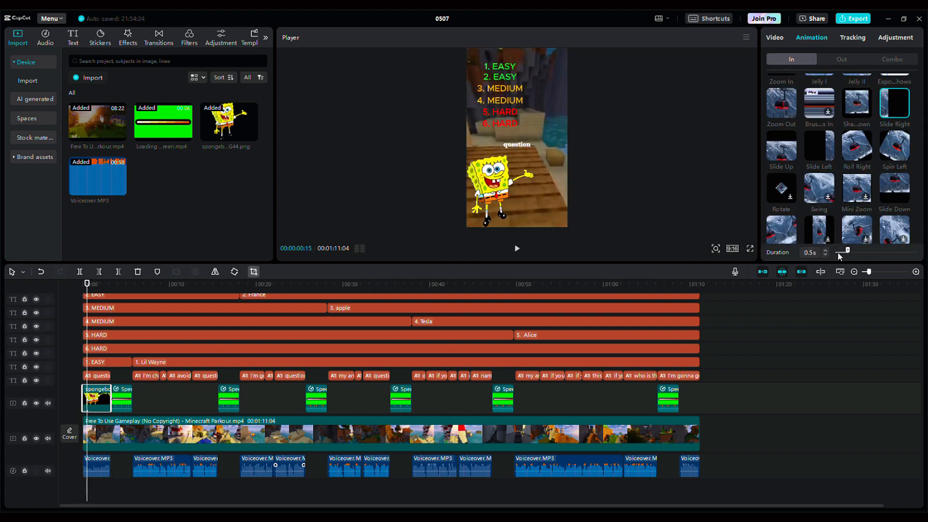
# Step: Search the sound effects for "woosh", add Woosh at the timeline start and play it back
pyautogui.click(43, 37)
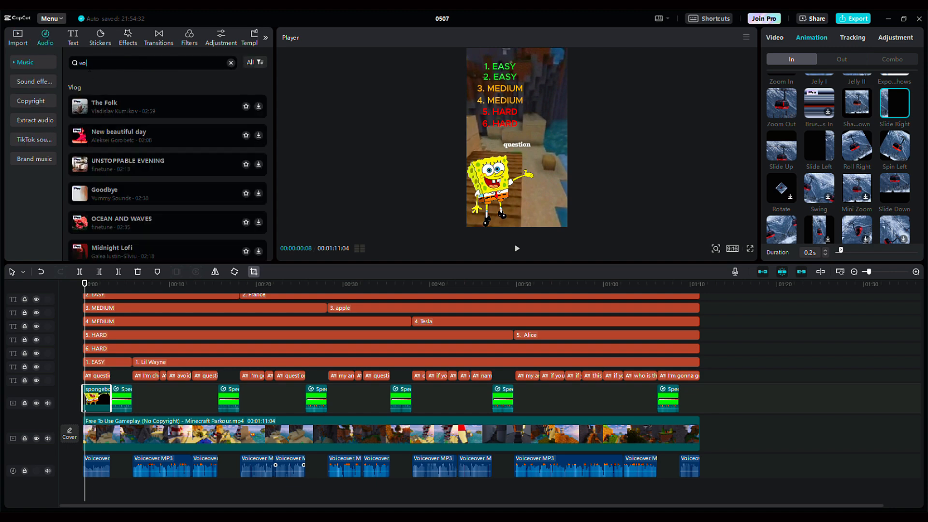
pyautogui.press('Return')
pyautogui.click(33, 82)
pyautogui.click(141, 97)
pyautogui.click(260, 91)
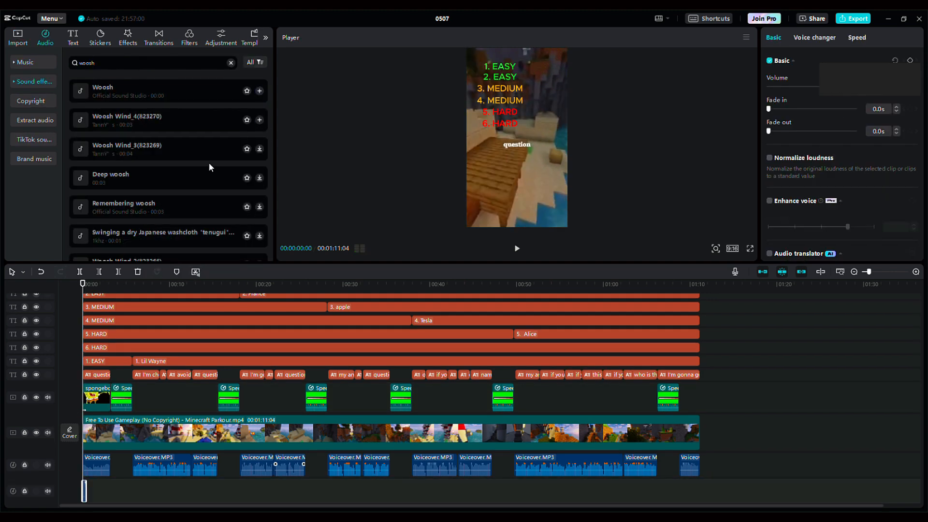
pyautogui.click(517, 248)
# Step: Paste copies of the SpongeBob clip at 00:00:05:22 and at the start of "2. France", each extended to the following timer
pyautogui.moveTo(133, 285); pyautogui.dragTo(136, 304)
pyautogui.click(96, 396)
pyautogui.hotkey('ctrl', 'v')
pyautogui.moveTo(160, 398); pyautogui.dragTo(224, 396)
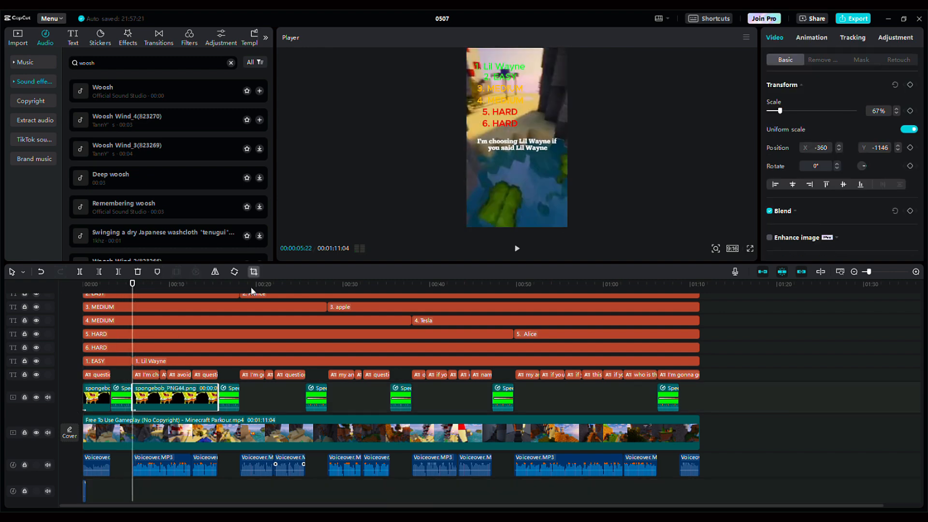
pyautogui.moveTo(250, 287); pyautogui.dragTo(240, 294)
pyautogui.hotkey('ctrl', 'v')
pyautogui.moveTo(267, 400); pyautogui.dragTo(318, 409)
# Step: Paste SpongeBob clip copies at the starts of "3. apple" and "4. Tesla", each extended to the following timer
pyautogui.moveTo(331, 285); pyautogui.dragTo(328, 293)
pyautogui.hotkey('ctrl', 'v')
pyautogui.moveTo(355, 398); pyautogui.dragTo(390, 399)
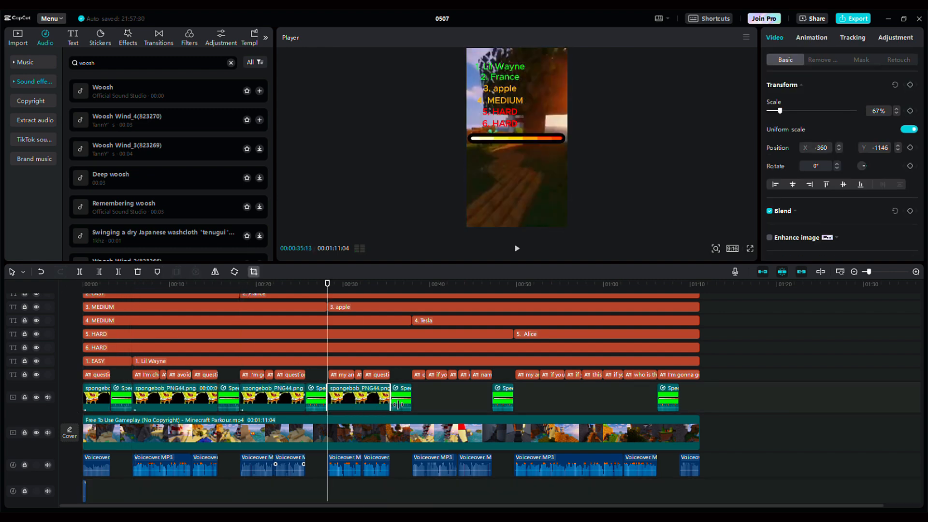
pyautogui.moveTo(419, 285); pyautogui.dragTo(416, 293)
pyautogui.hotkey('ctrl', 'v')
pyautogui.moveTo(439, 398); pyautogui.dragTo(491, 398)
# Step: Paste SpongeBob clip copies at 00:00:49:21, extended to the last timer, and at 00:01:08:22, trimmed to the video's end
pyautogui.moveTo(515, 285); pyautogui.dragTo(515, 291)
pyautogui.hotkey('ctrl', 'v')
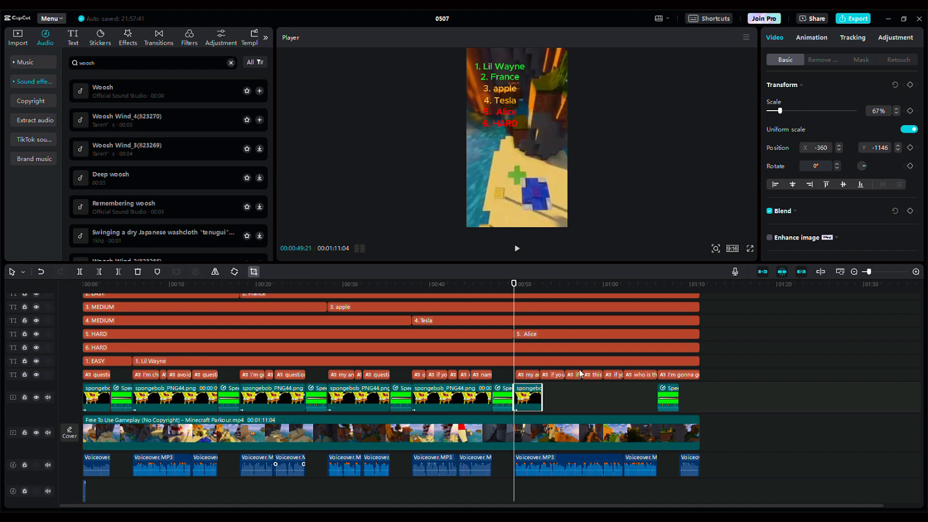
pyautogui.moveTo(542, 398); pyautogui.dragTo(657, 398)
pyautogui.moveTo(690, 286); pyautogui.dragTo(681, 315)
pyautogui.hotkey('ctrl', 'v')
pyautogui.moveTo(707, 405); pyautogui.dragTo(699, 405)
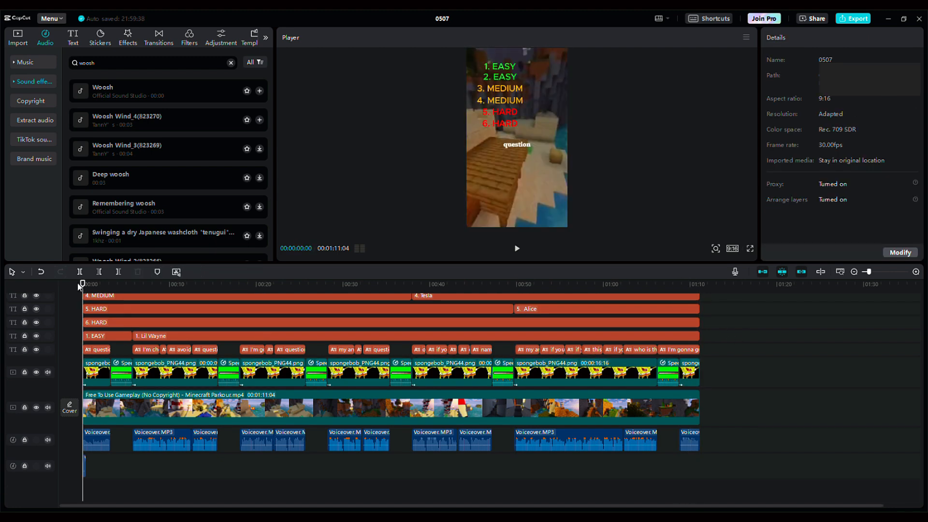
# Step: Paste the Woosh sound effect at the start of every remaining SpongeBob clip
pyautogui.moveTo(82, 285); pyautogui.dragTo(682, 308)
pyautogui.hotkey('ctrl', 'v')
pyautogui.hotkey('ctrl', 'v')
pyautogui.hotkey('ctrl', 'v')
pyautogui.hotkey('ctrl', 'v')
pyautogui.hotkey('ctrl', 'v')
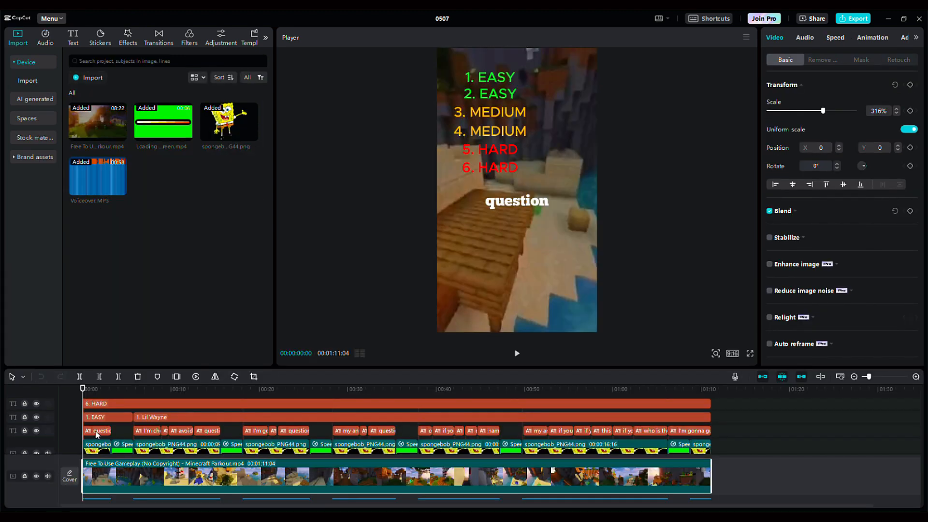
pyautogui.click(96, 430)
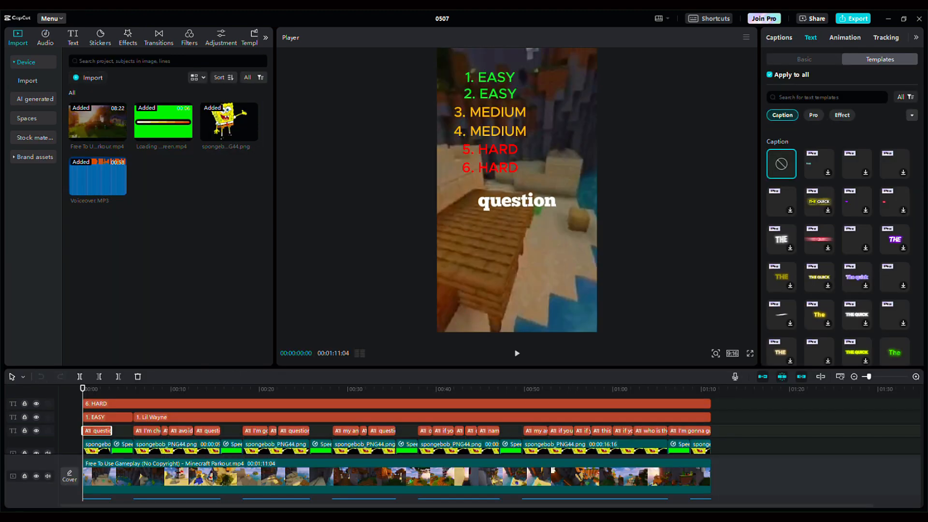
pyautogui.click(120, 445)
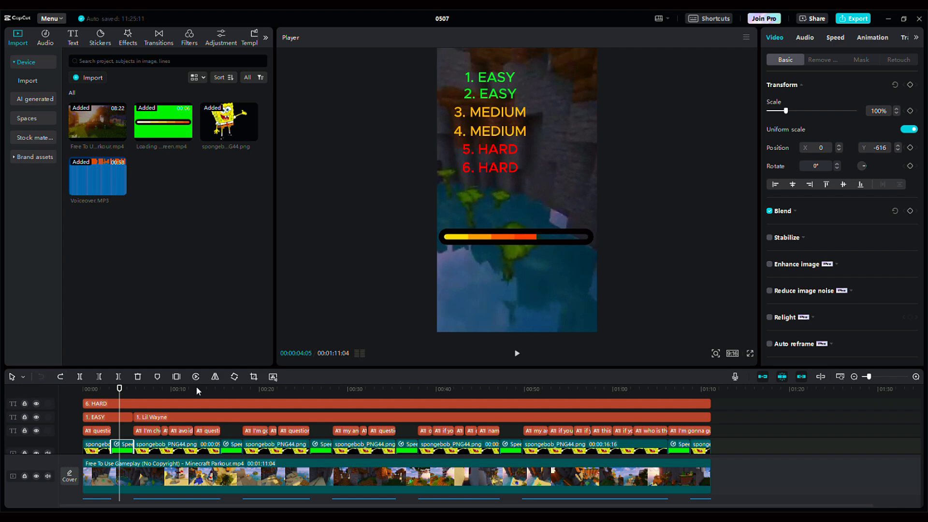
pyautogui.click(232, 446)
pyautogui.click(315, 445)
pyautogui.click(99, 444)
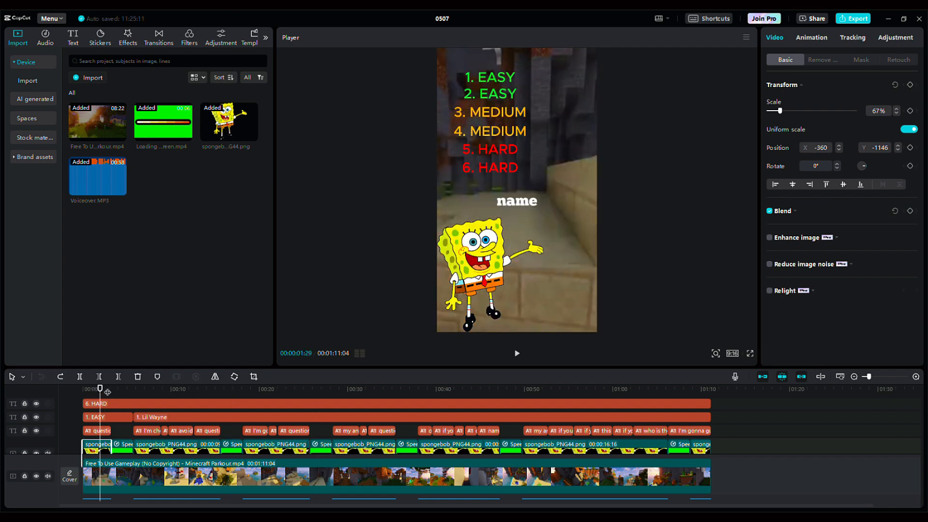
# Step: Add the "City Life" music track at the start of the timeline
pyautogui.click(45, 36)
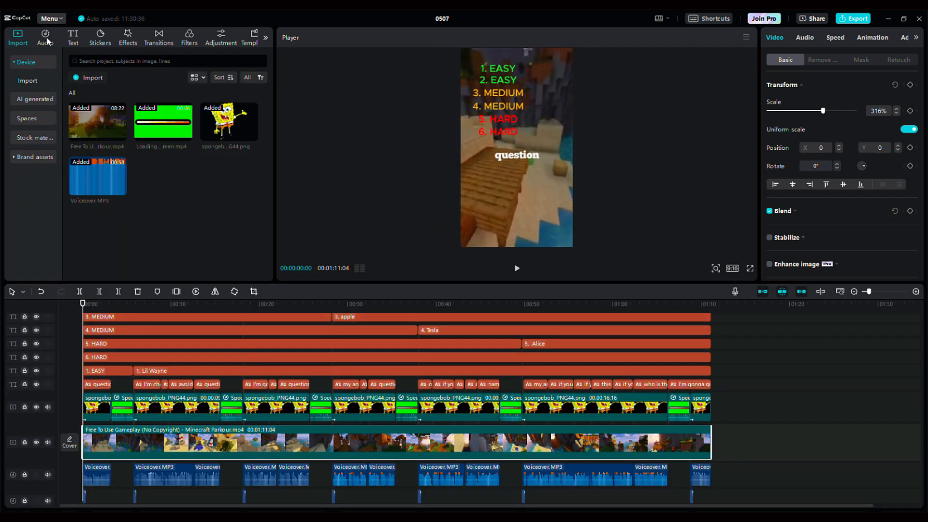
pyautogui.click(45, 37)
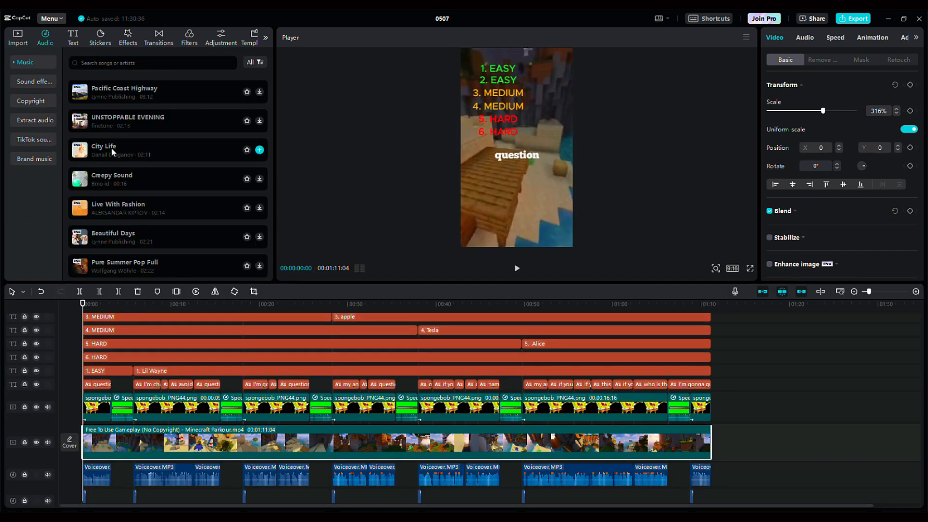
pyautogui.click(260, 150)
pyautogui.click(259, 151)
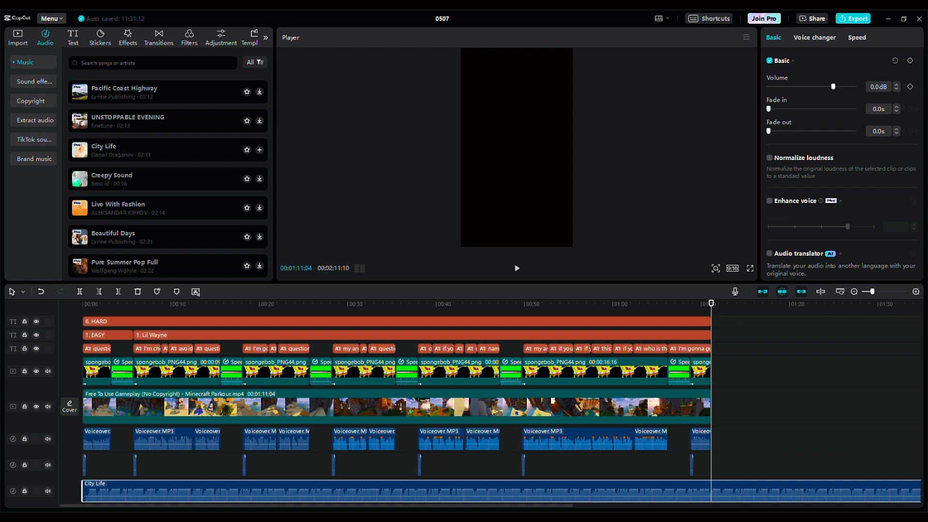
# Step: Trim the City Life track to end at 00:01:11:04, with volume at -23.4 dB and a 5.0 s fade-out
pyautogui.click(119, 292)
pyautogui.click(807, 87)
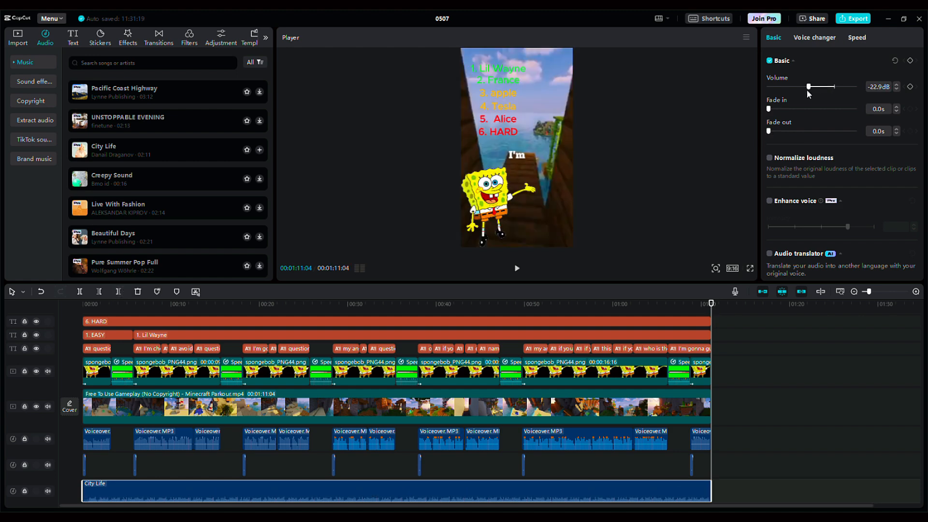
pyautogui.moveTo(769, 131); pyautogui.dragTo(798, 132)
# Step: Play back parts of the quiz video with the music and open the video export
pyautogui.click(644, 305)
pyautogui.click(517, 268)
pyautogui.click(492, 305)
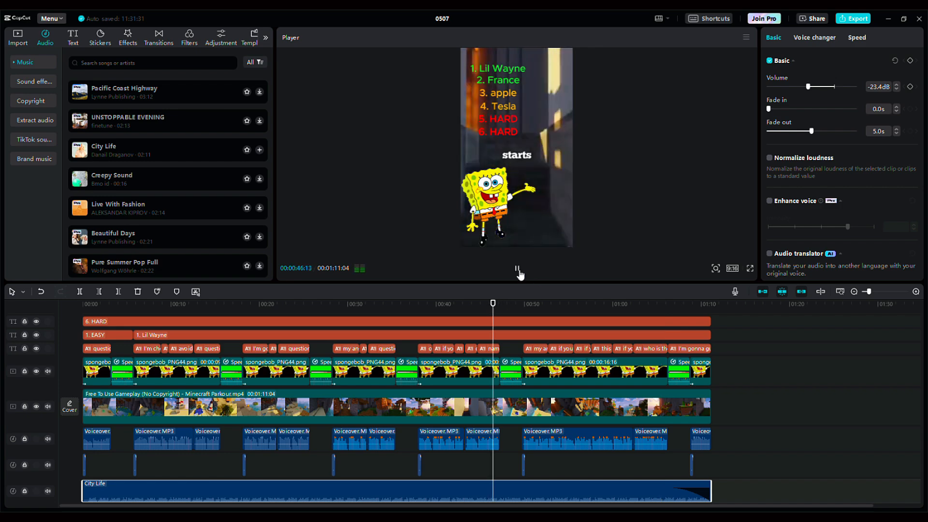
pyautogui.click(516, 268)
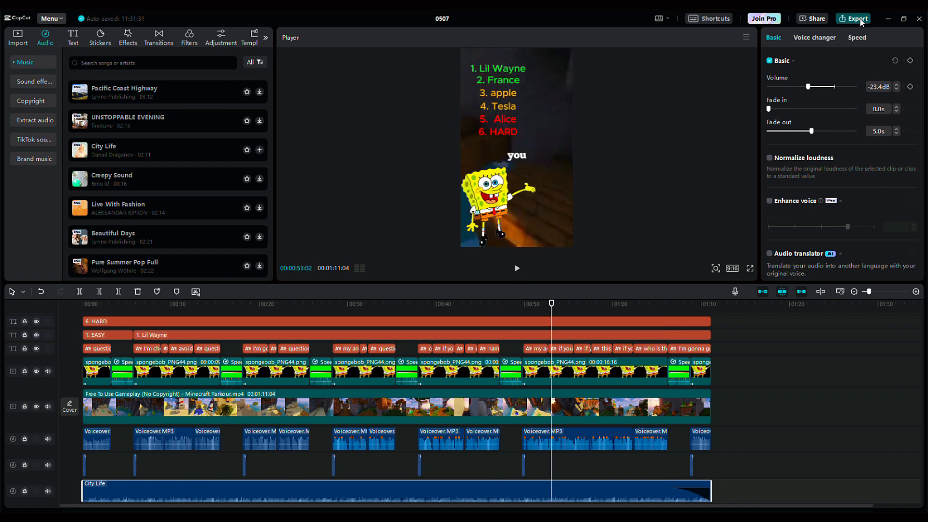
pyautogui.click(860, 19)
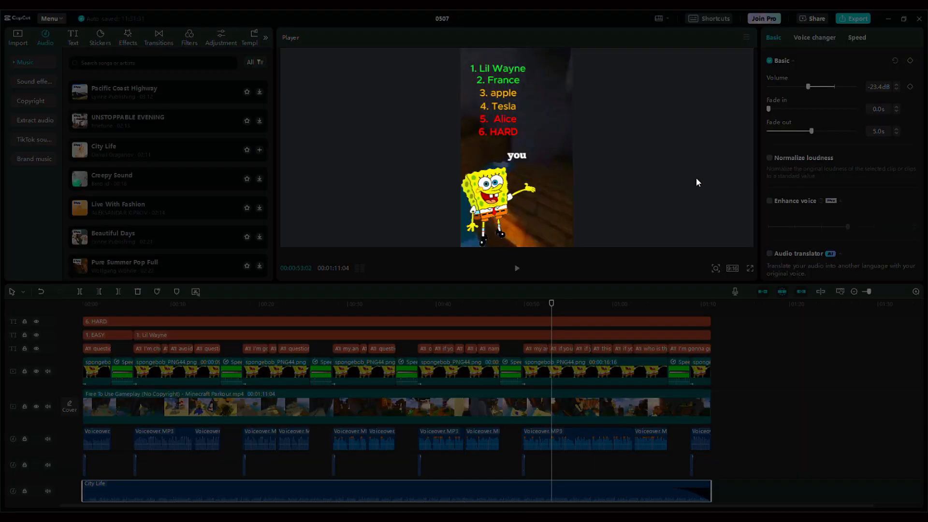